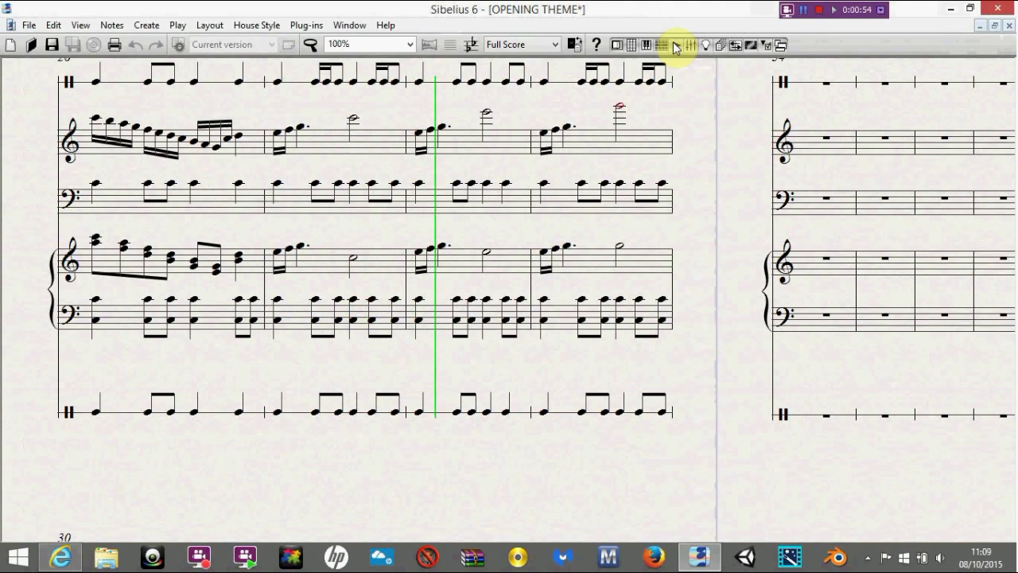
Show the playback controls and stop the playback of the OPENING THEME score.
{"action": "left_click", "coordinate": [674, 46]}
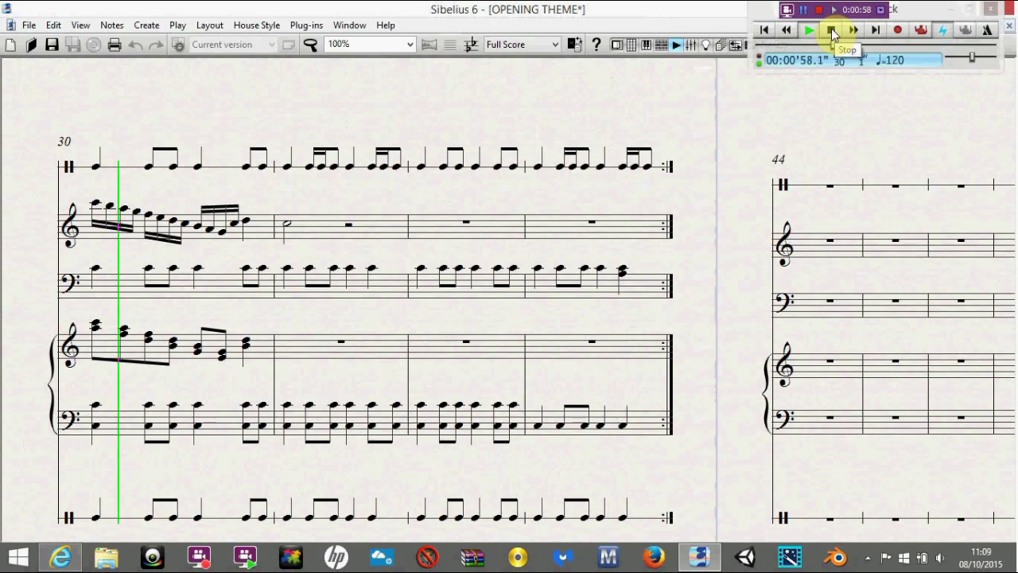
{"action": "left_click", "coordinate": [832, 32]}
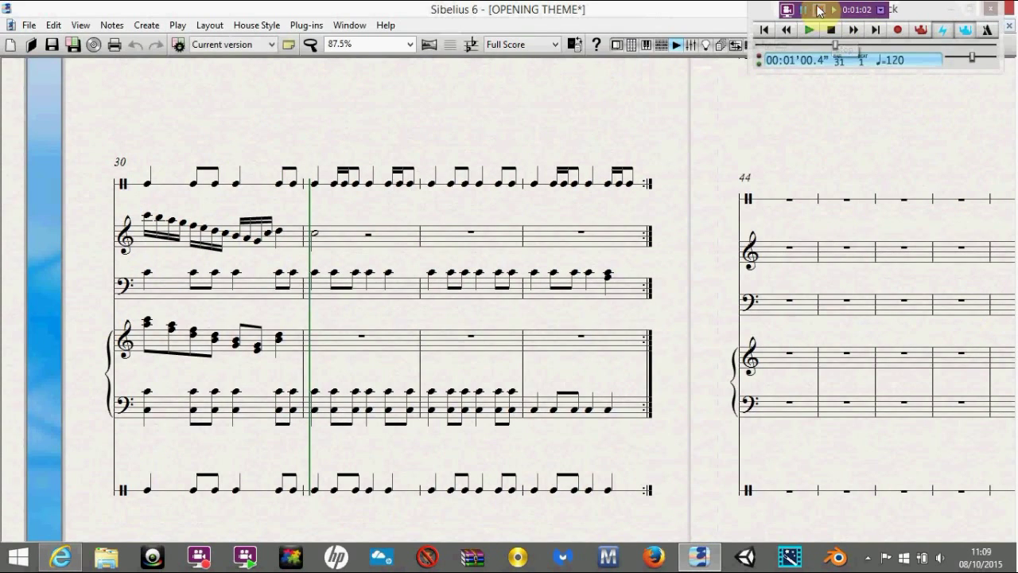
{"action": "left_click", "coordinate": [805, 11]}
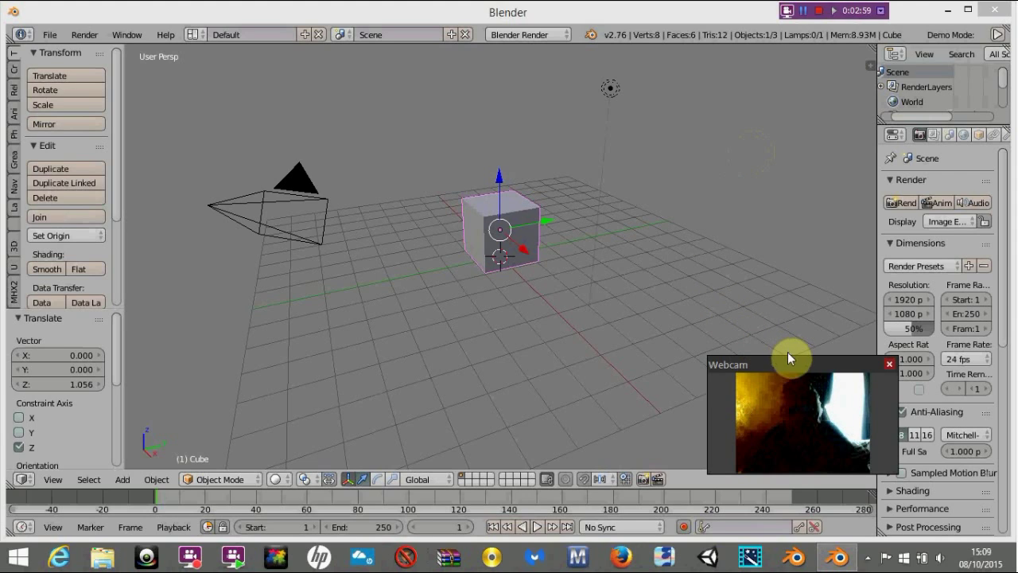
Start the Screencast Keys display from the 3D view's properties region and collapse that region.
{"action": "left_click_drag", "start_coordinate": [769, 363], "coordinate": [674, 351]}
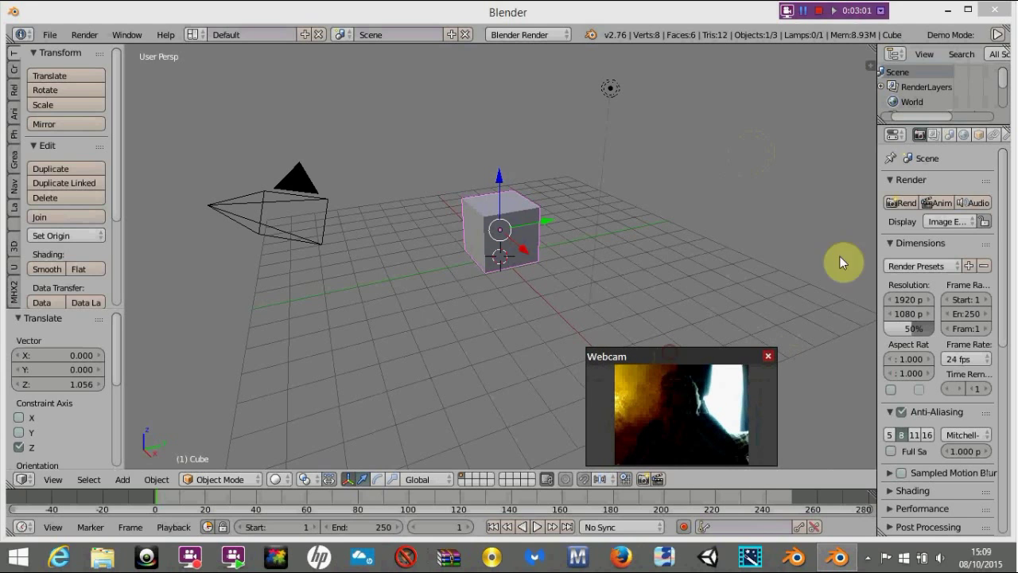
{"action": "key", "text": "n"}
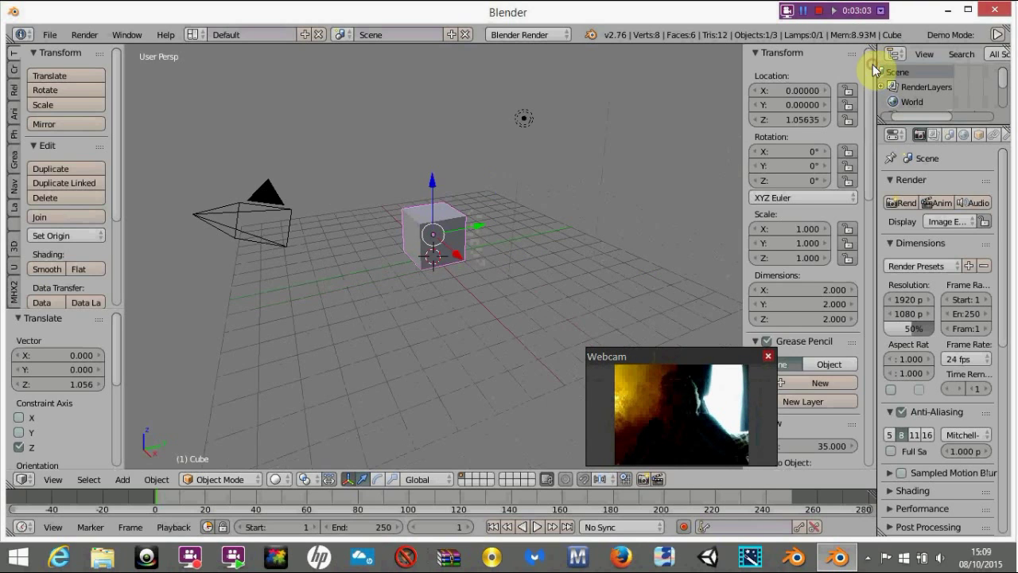
{"action": "mouse_move", "coordinate": [870, 114]}
{"action": "left_mouse_down"}
{"action": "mouse_move", "coordinate": [844, 414]}
{"action": "mouse_move", "coordinate": [852, 466]}
{"action": "left_mouse_up"}
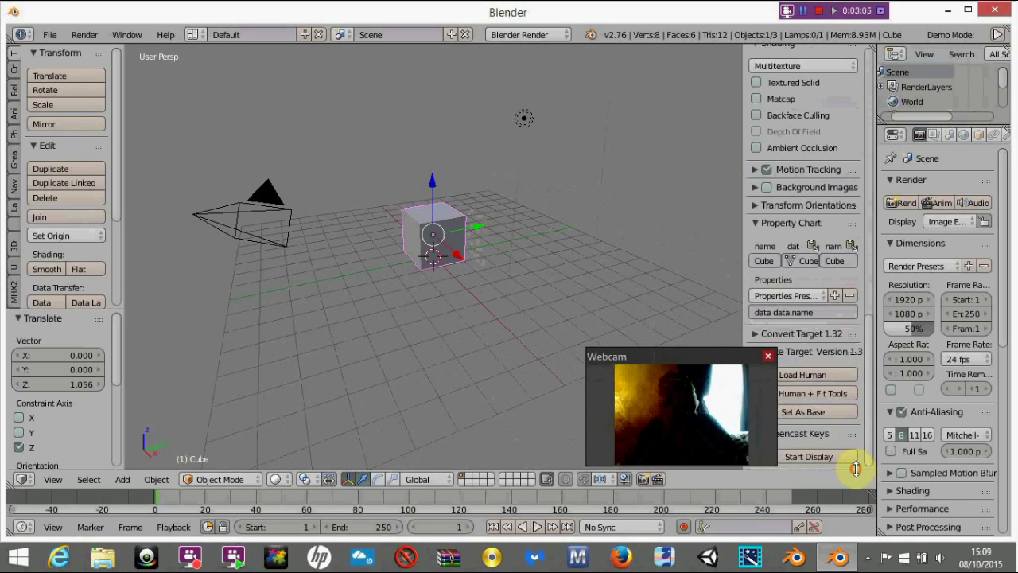
{"action": "left_click", "coordinate": [831, 458]}
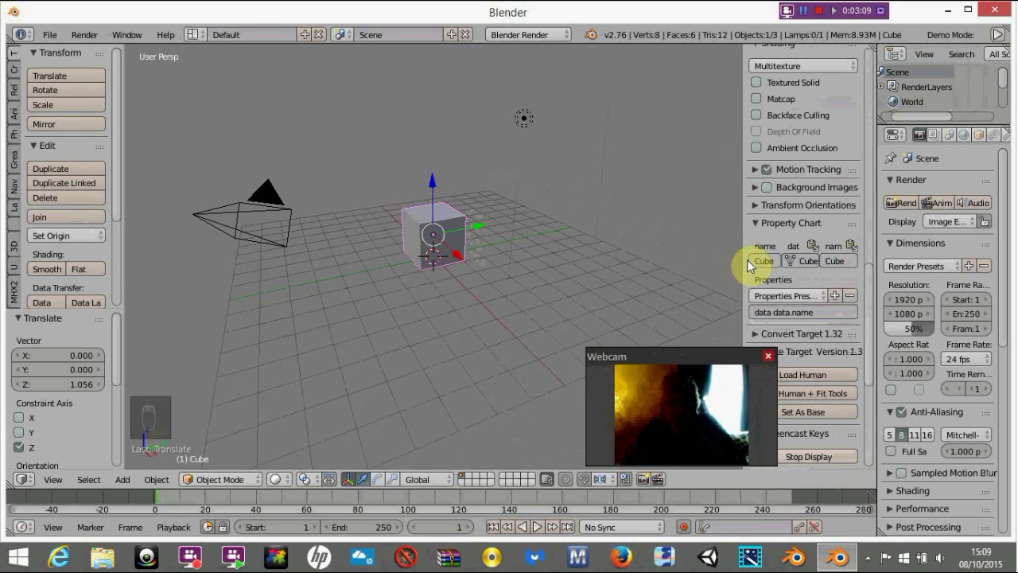
{"action": "left_click_drag", "start_coordinate": [742, 262], "coordinate": [874, 283]}
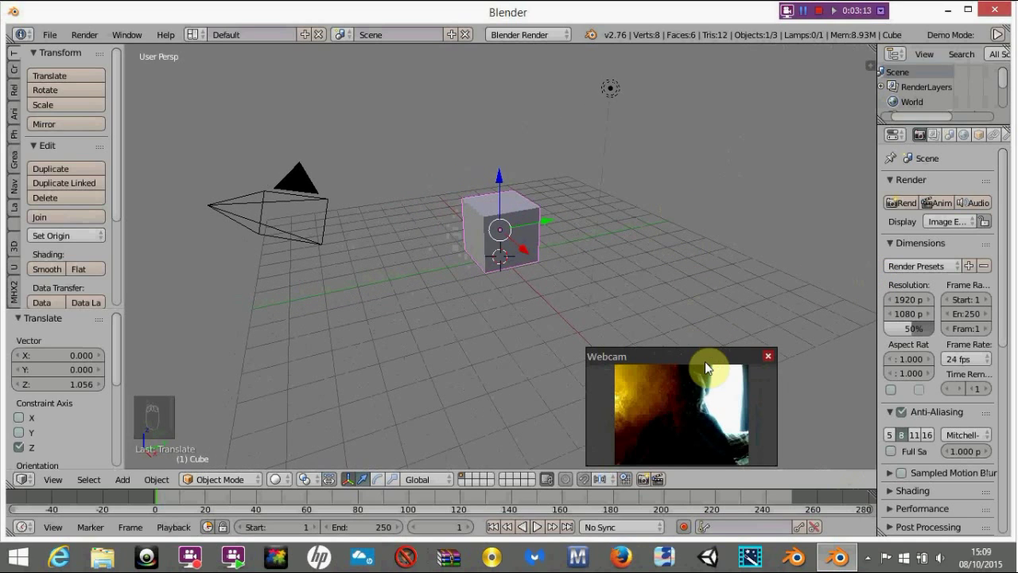
{"action": "left_click_drag", "start_coordinate": [704, 356], "coordinate": [811, 356]}
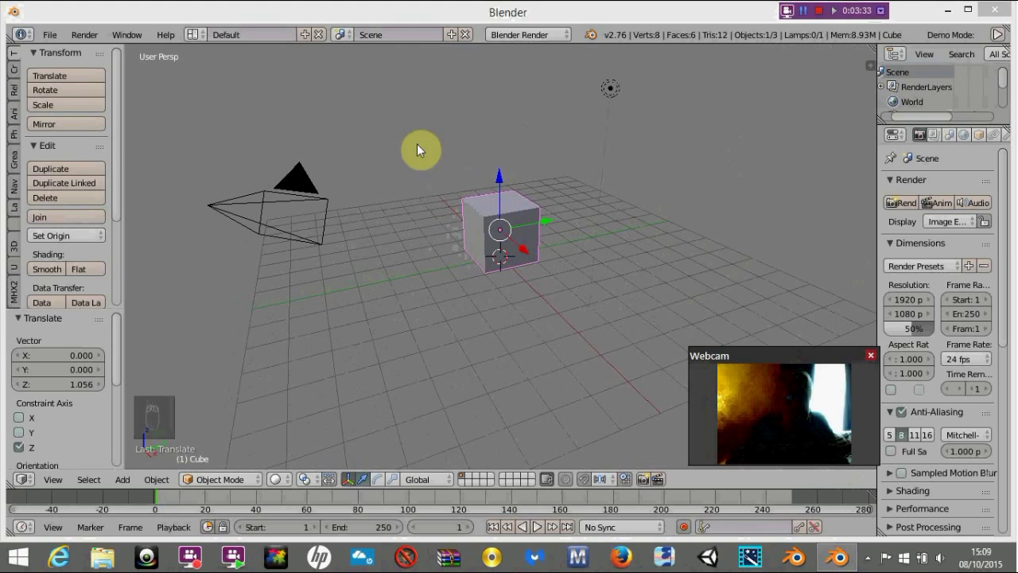
Open the theme settings in the user preferences.
{"action": "left_click", "coordinate": [51, 36]}
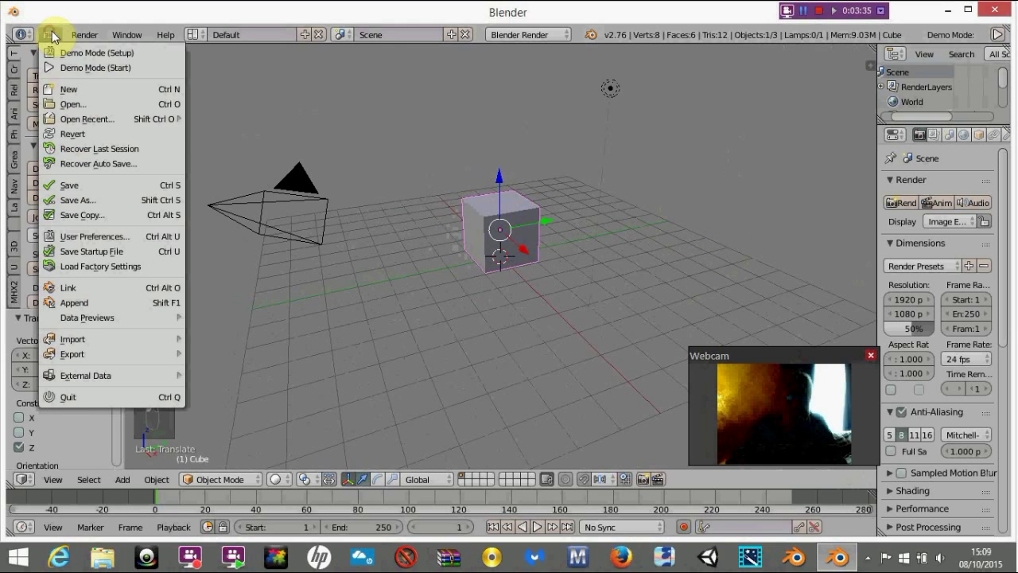
{"action": "left_click", "coordinate": [64, 237]}
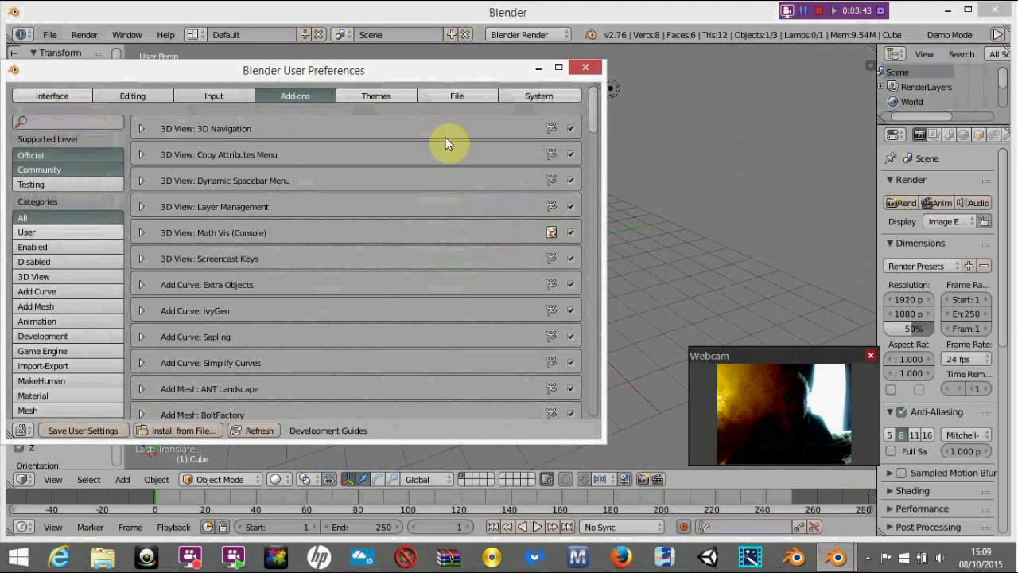
{"action": "left_click", "coordinate": [378, 95]}
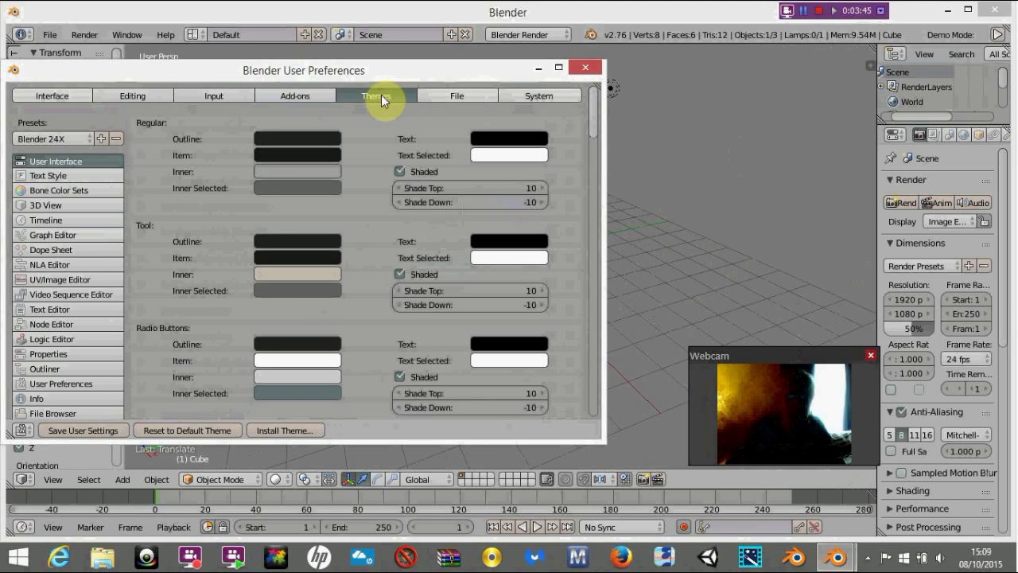
Try the Science Lab theme preset and switch back to Blender 24X.
{"action": "left_click", "coordinate": [45, 138]}
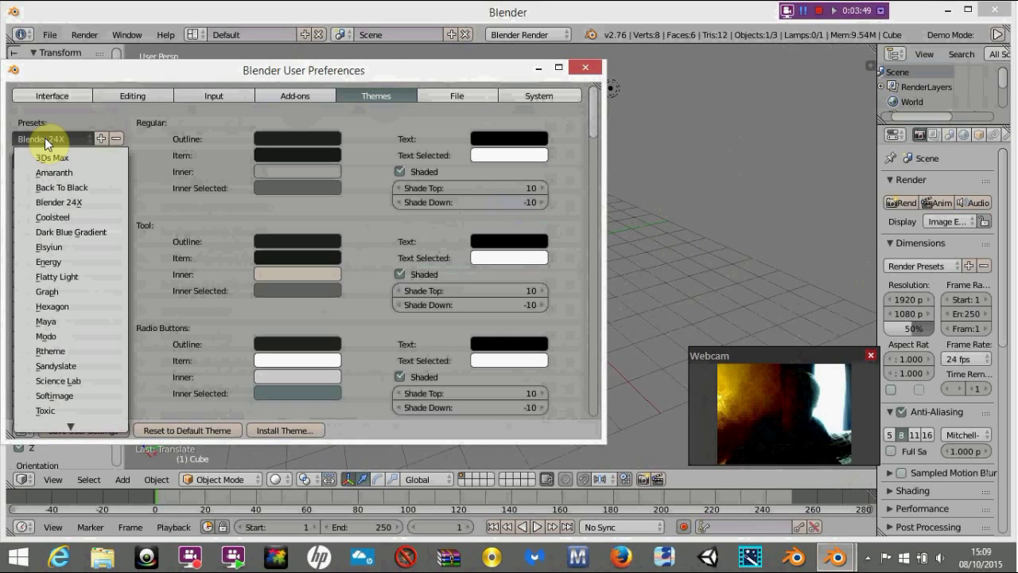
{"action": "left_click", "coordinate": [59, 378]}
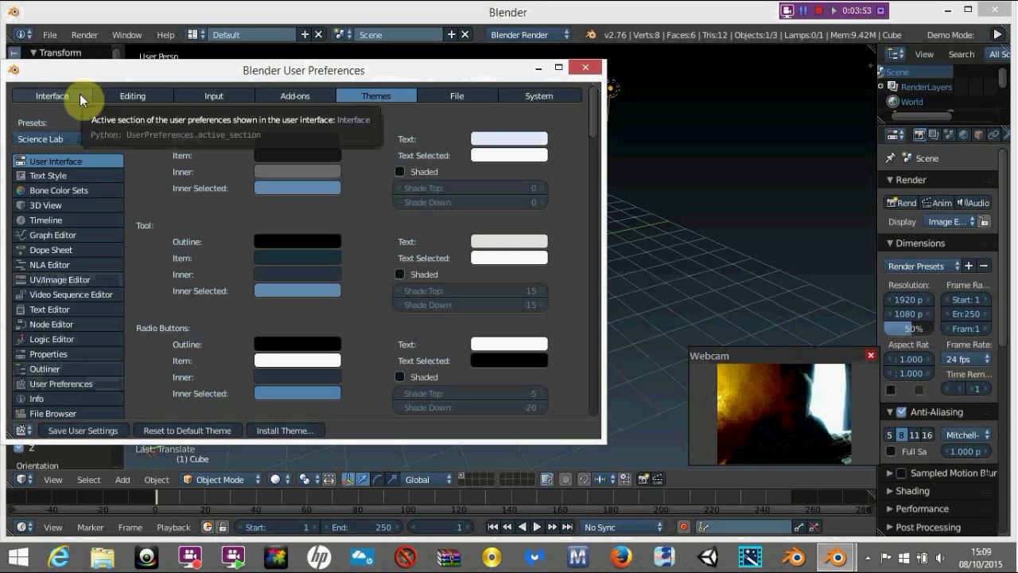
{"action": "left_click", "coordinate": [54, 138]}
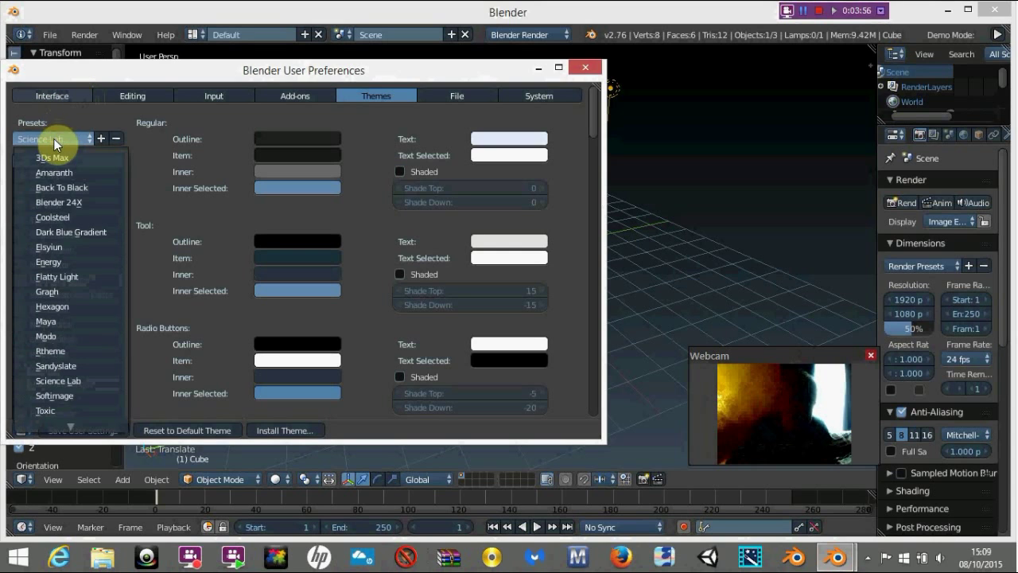
{"action": "left_click", "coordinate": [60, 202]}
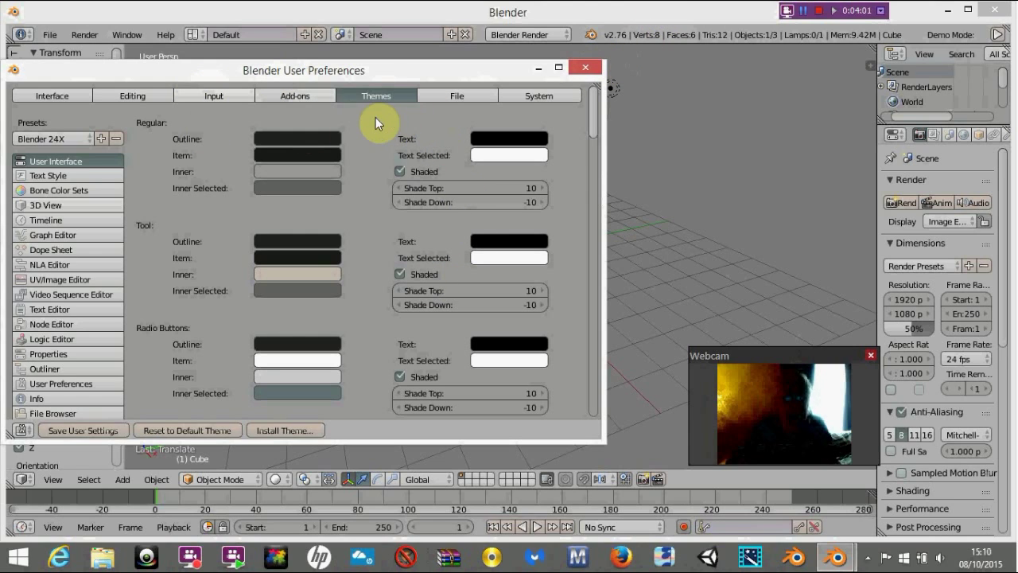
Review the add-on and file preferences, save the user settings and close the preferences.
{"action": "left_click", "coordinate": [296, 96]}
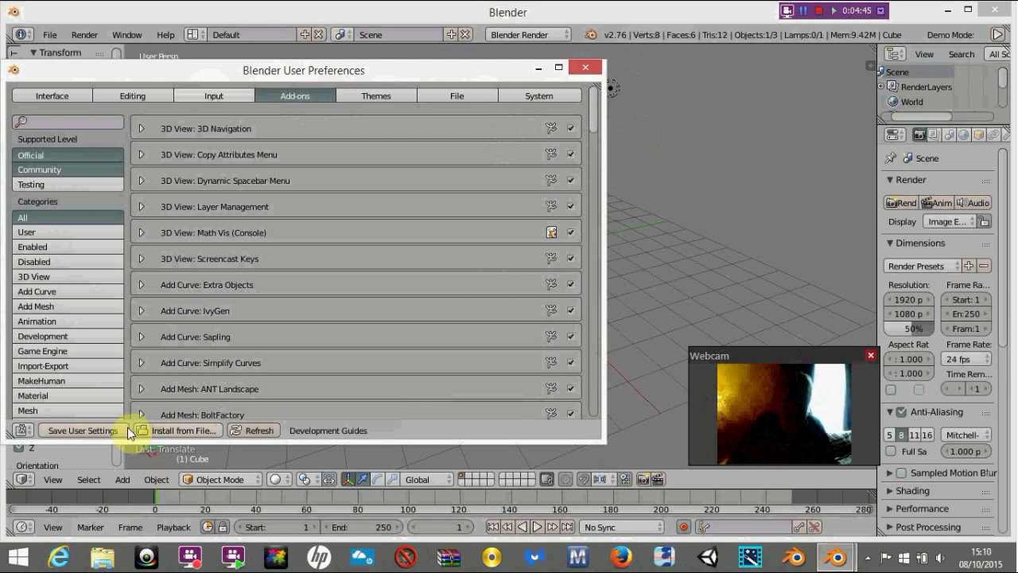
{"action": "left_click", "coordinate": [97, 433]}
{"action": "left_click", "coordinate": [457, 98]}
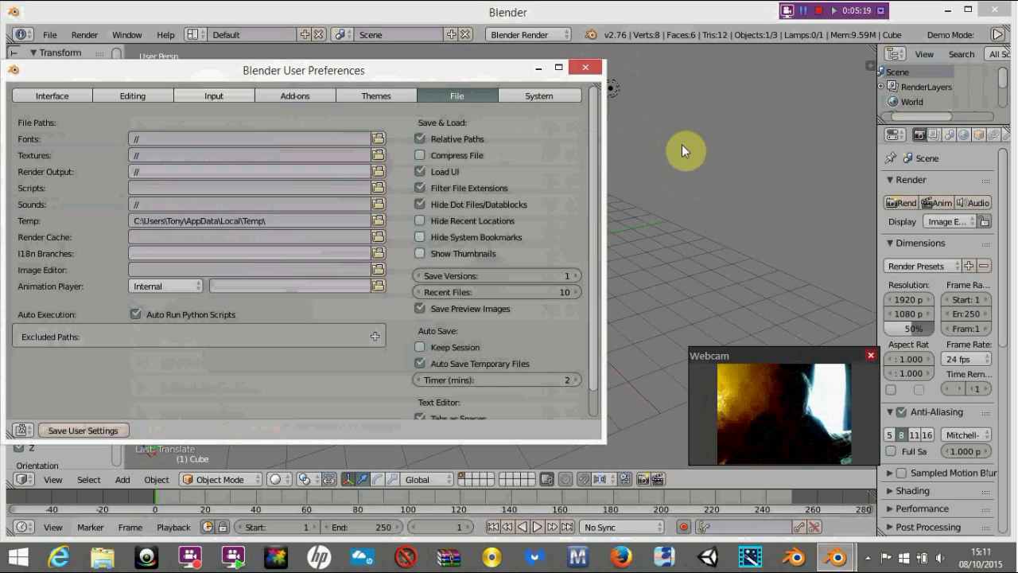
{"action": "left_click", "coordinate": [62, 429]}
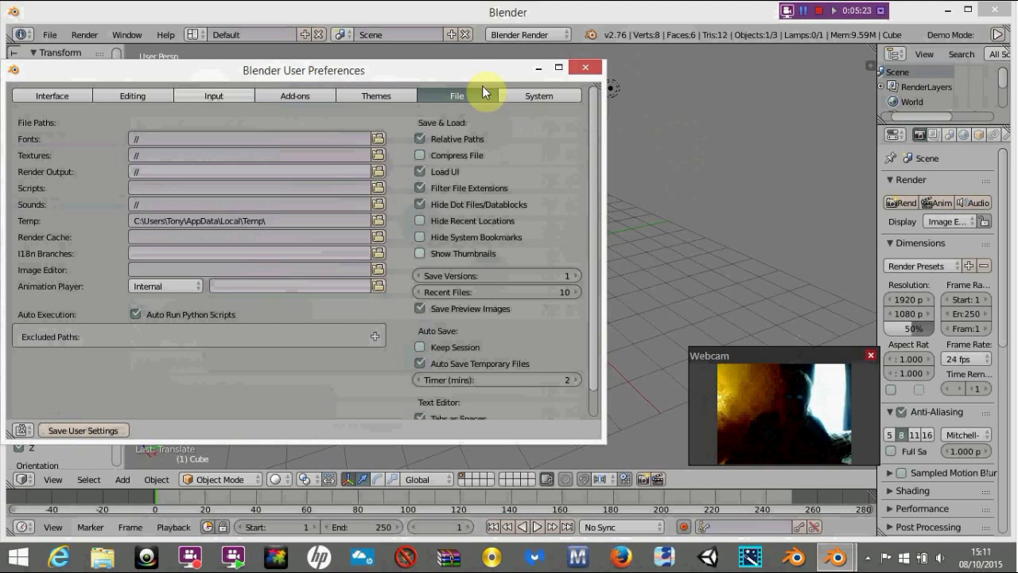
{"action": "left_click", "coordinate": [585, 69]}
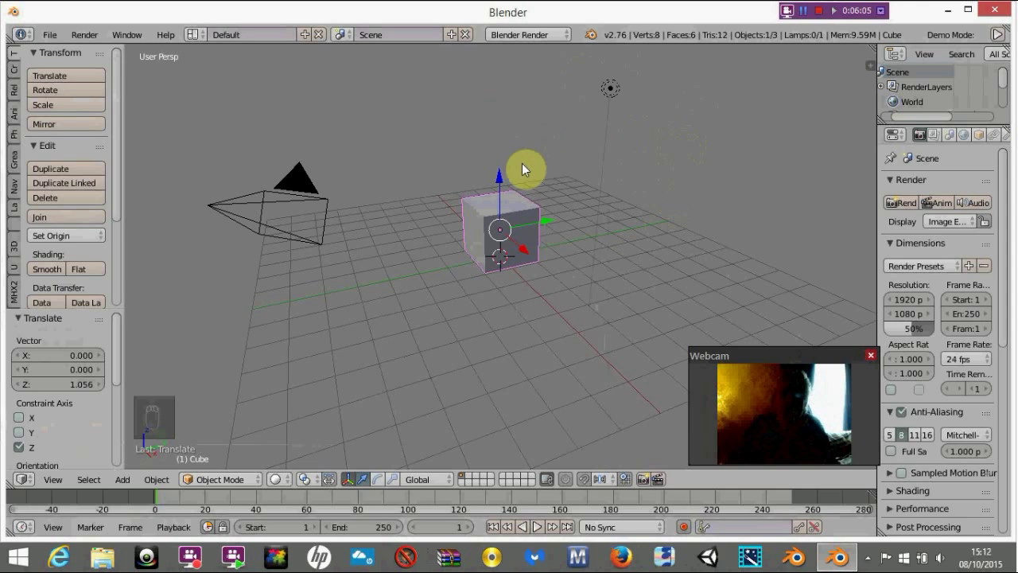
Select the lamp and the camera one after the other to identify them in the scene.
{"action": "right_click", "coordinate": [614, 87]}
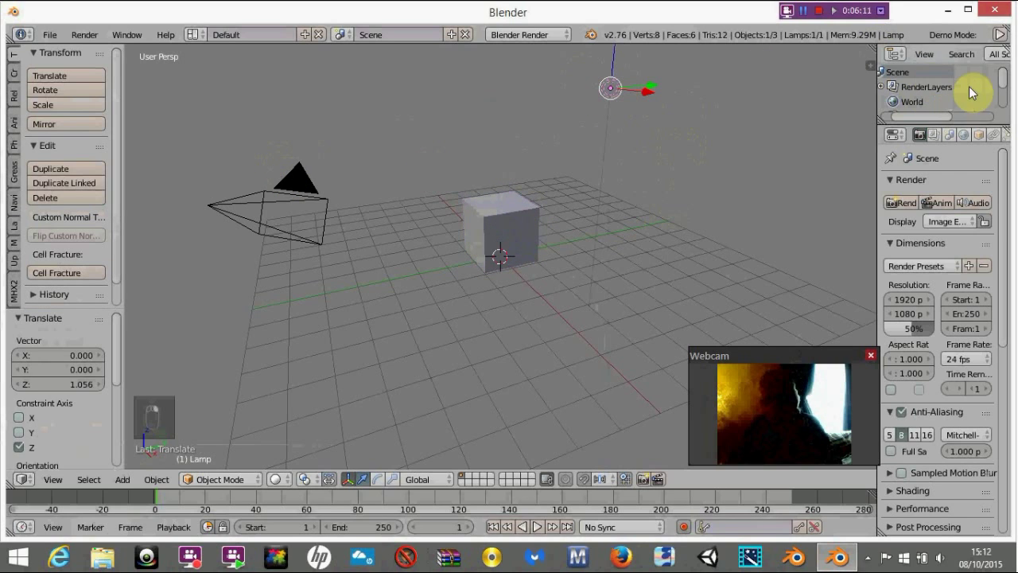
{"action": "scroll", "coordinate": [1000, 89], "scroll_direction": "down", "scroll_amount": 2}
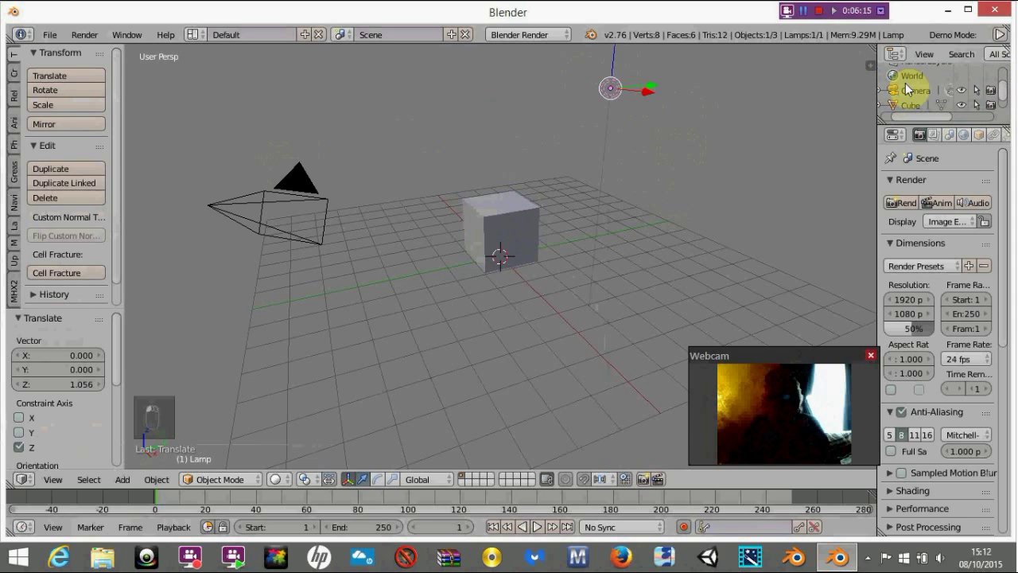
{"action": "left_click", "coordinate": [908, 94]}
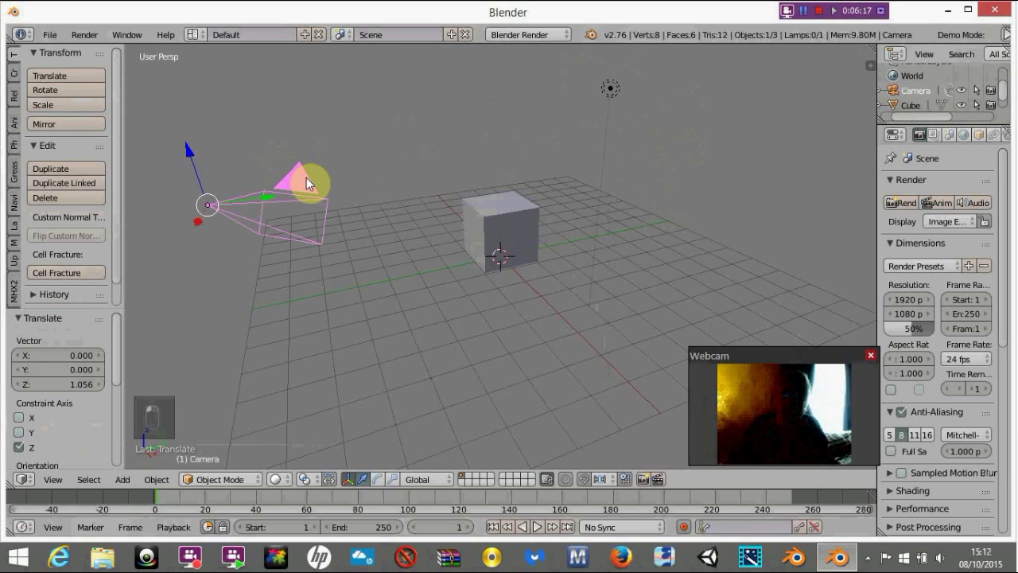
Move the default cube about -0.093 along Y and delete it.
{"action": "right_click", "coordinate": [506, 214]}
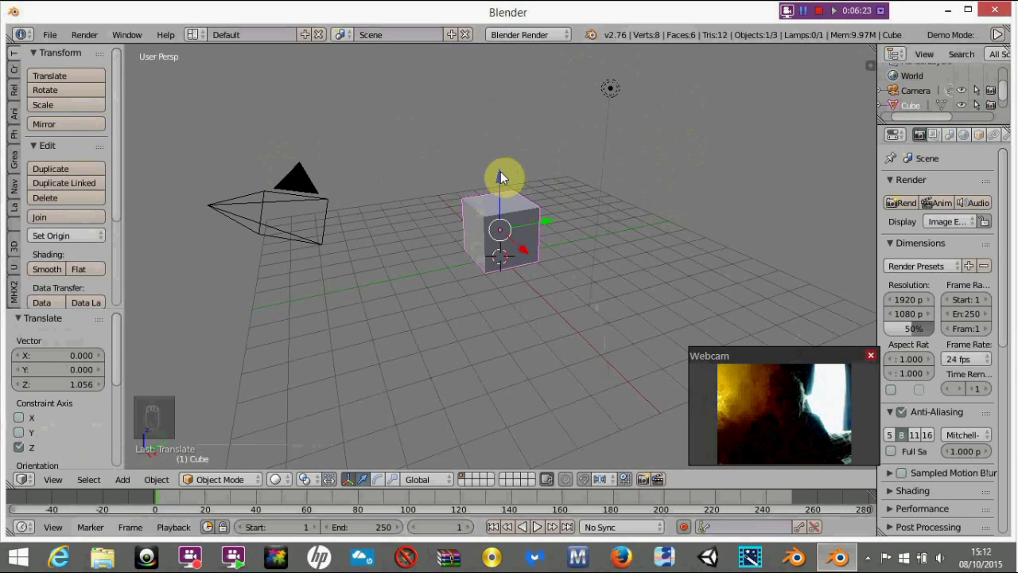
{"action": "left_click_drag", "start_coordinate": [499, 171], "coordinate": [517, 232]}
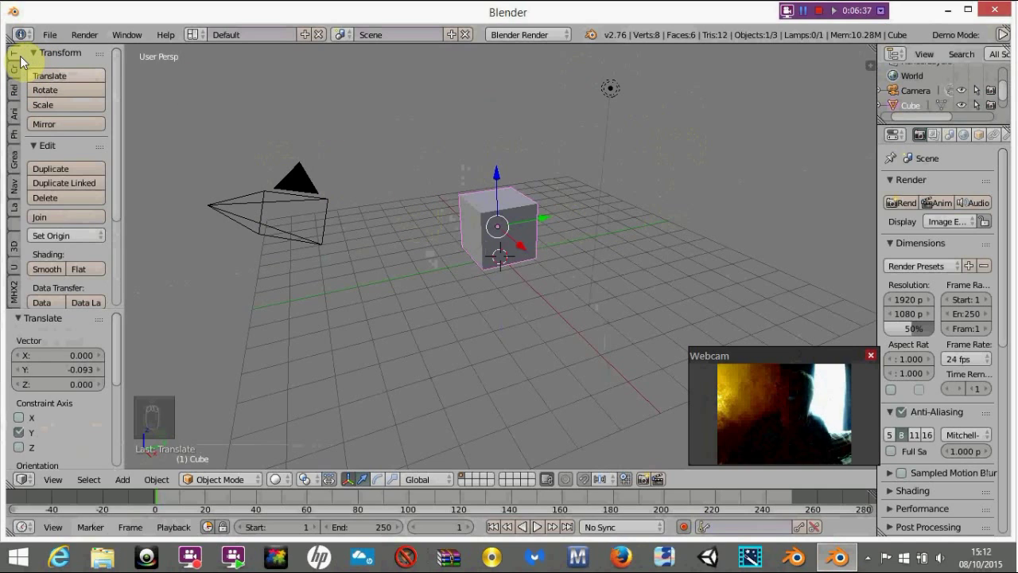
{"action": "left_click", "coordinate": [67, 198]}
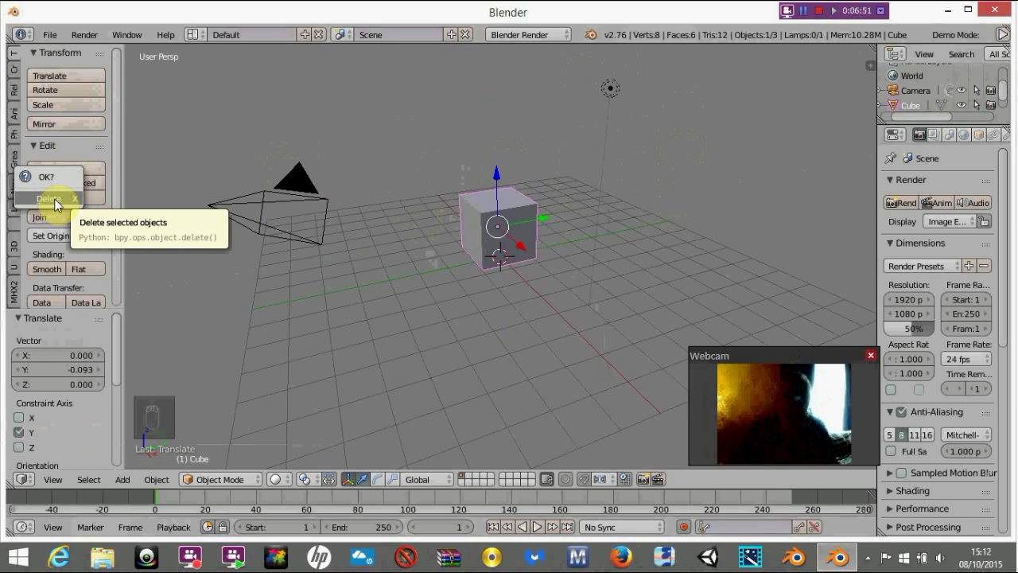
{"action": "left_click", "coordinate": [54, 200]}
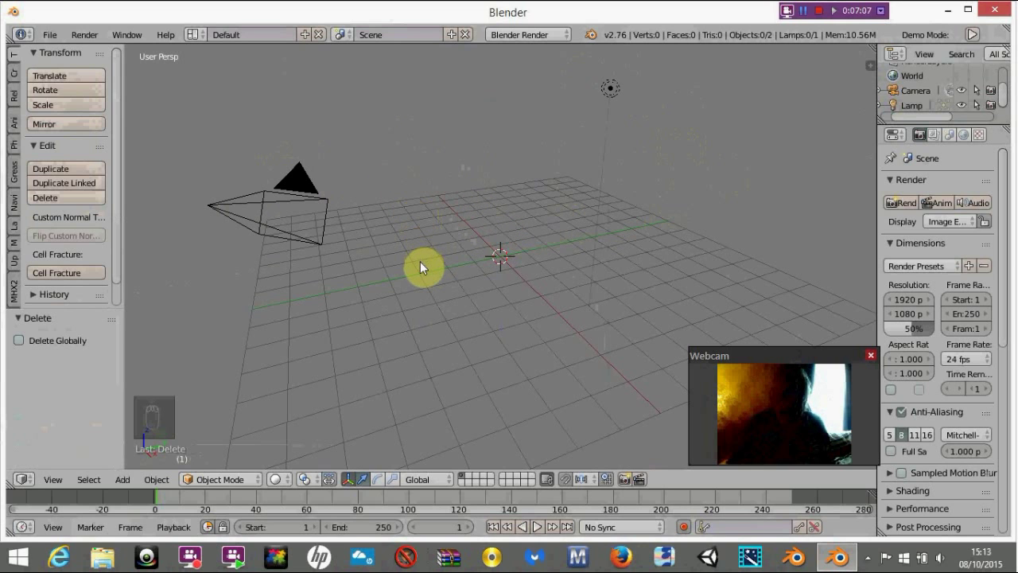
Place the 3D cursor in the empty space beyond the grid, and select the lamp followed by the camera.
{"action": "middle_click_drag", "start_coordinate": [433, 355], "coordinate": [390, 351]}
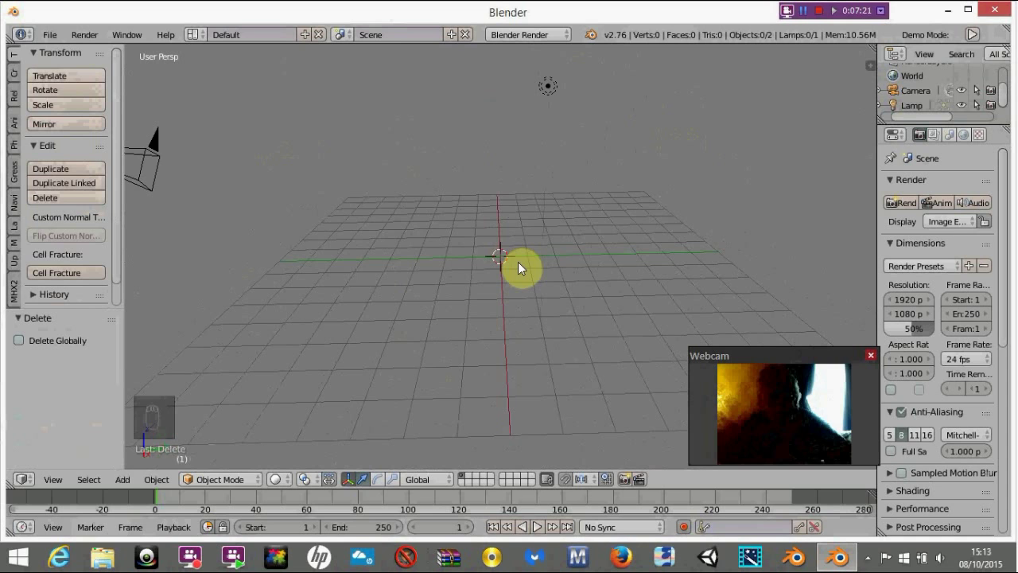
{"action": "middle_click_drag", "start_coordinate": [518, 262], "coordinate": [477, 376]}
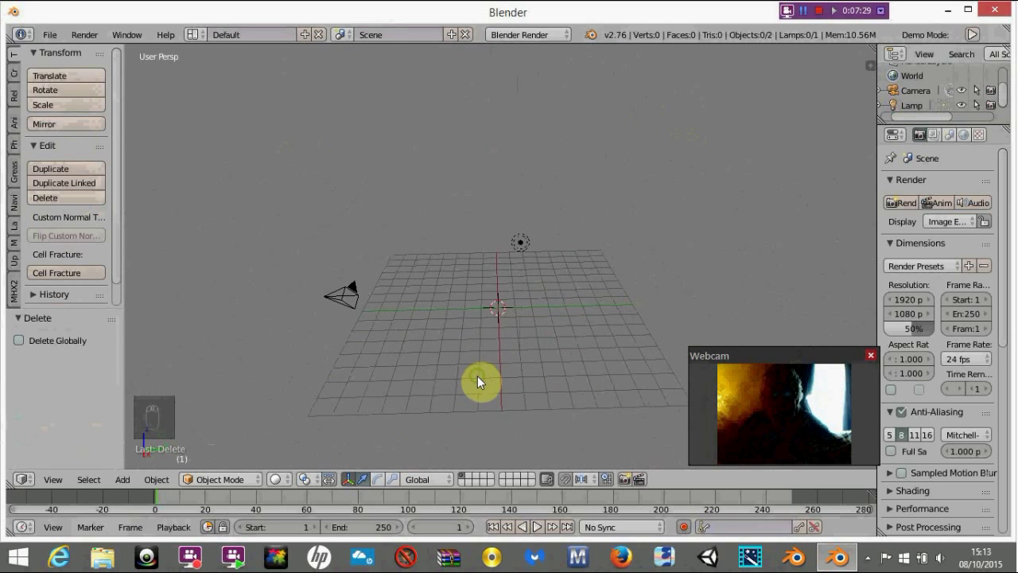
{"action": "left_click", "coordinate": [798, 168]}
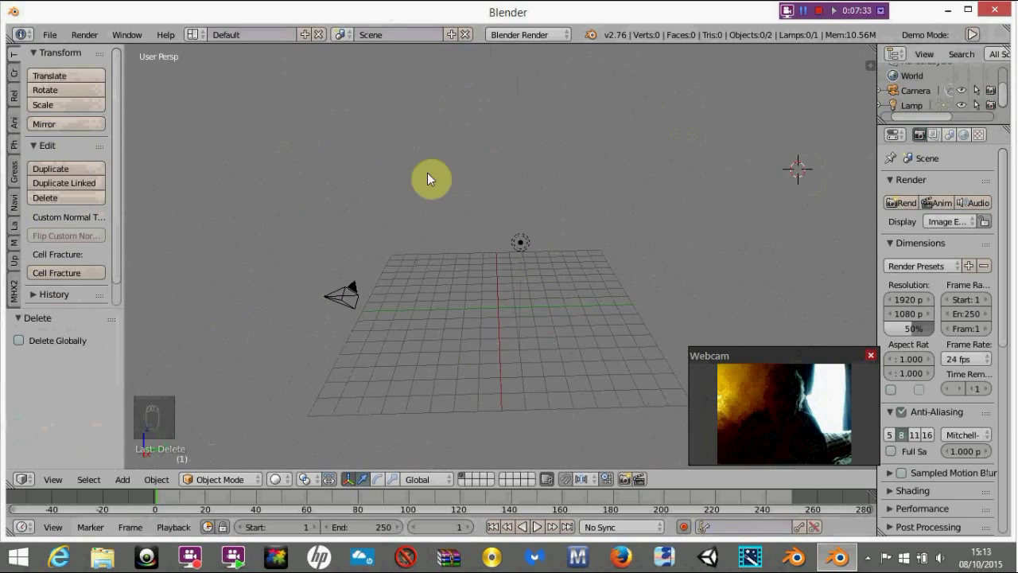
{"action": "right_click", "coordinate": [523, 240]}
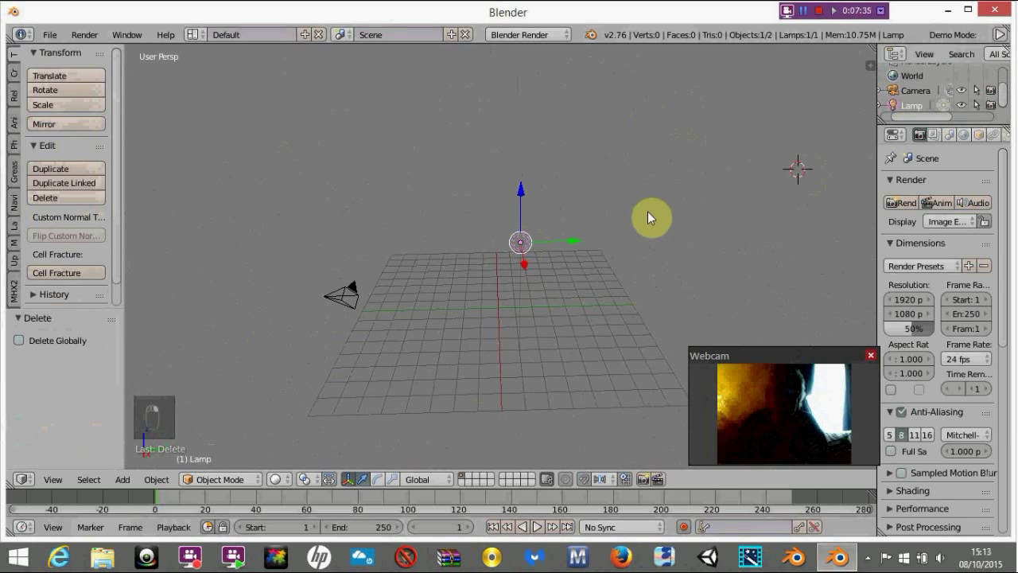
{"action": "left_click", "coordinate": [926, 90]}
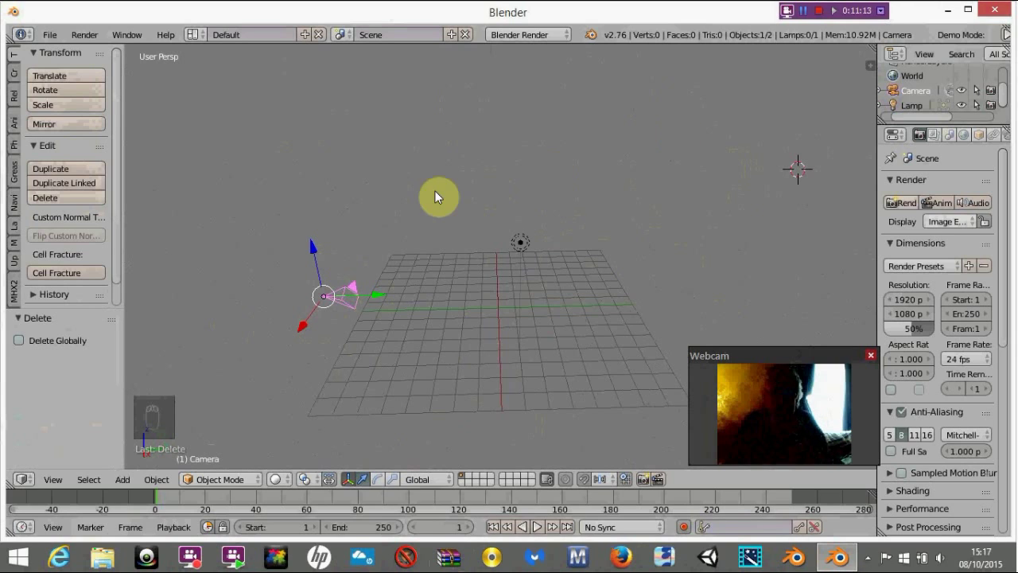
Switch the main 3D viewport to the Text Editor and return it to the 3D View.
{"action": "left_click", "coordinate": [21, 481]}
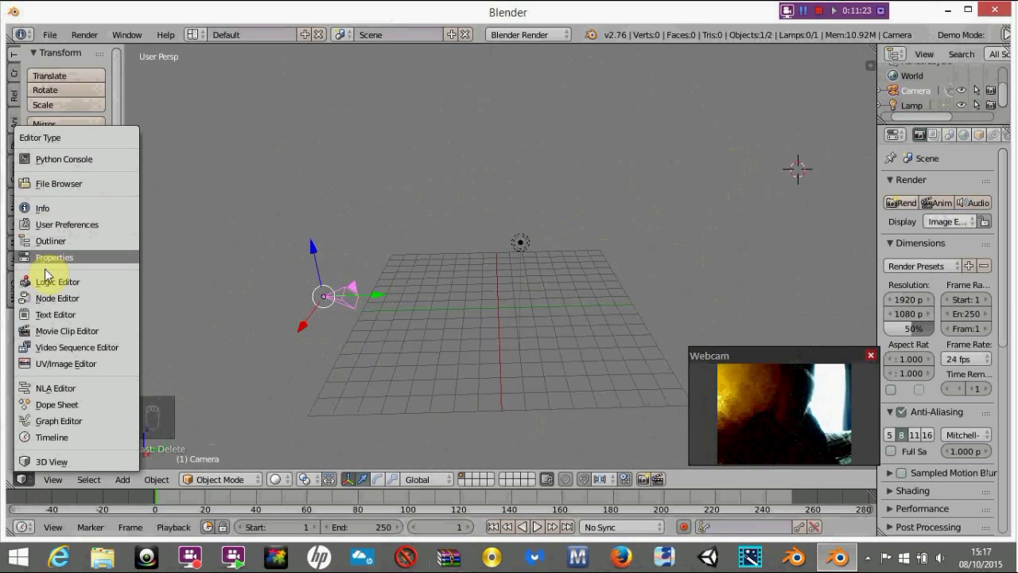
{"action": "left_click", "coordinate": [44, 314]}
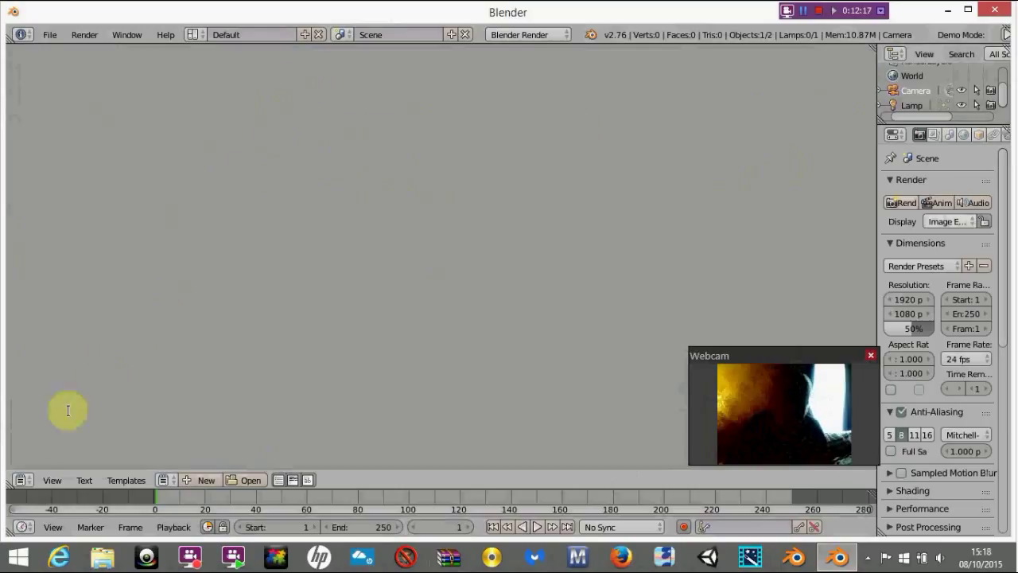
{"action": "left_click", "coordinate": [21, 480]}
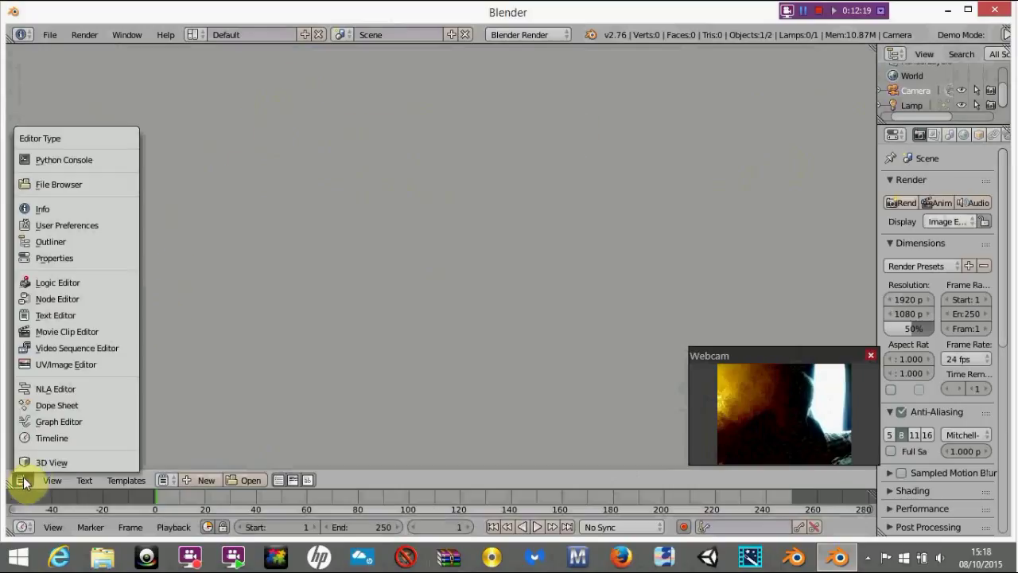
{"action": "left_click", "coordinate": [37, 461]}
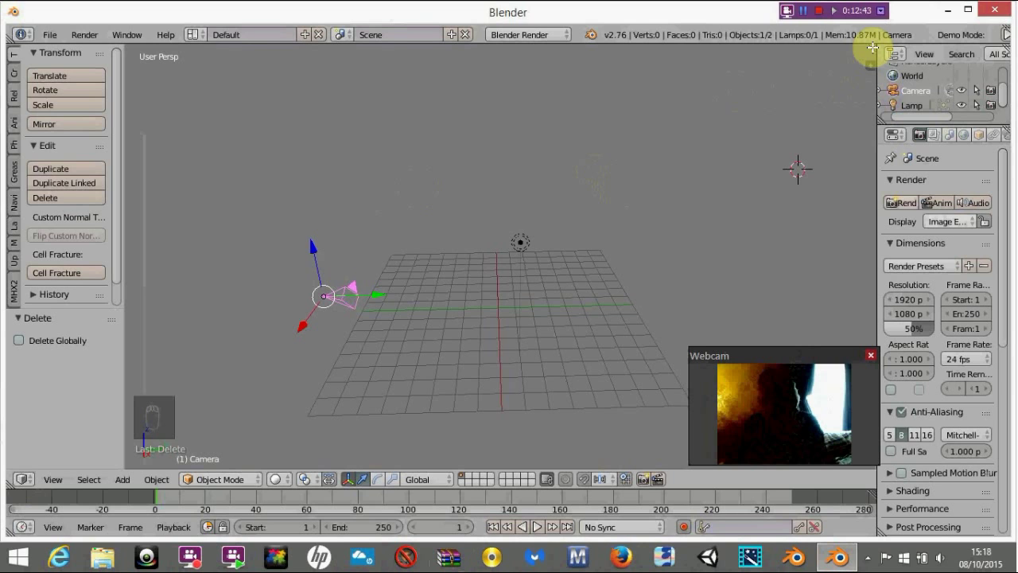
Split the 3D viewport vertically into two areas and collapse the tool shelf in the new, narrower area.
{"action": "left_click_drag", "start_coordinate": [872, 47], "coordinate": [672, 125]}
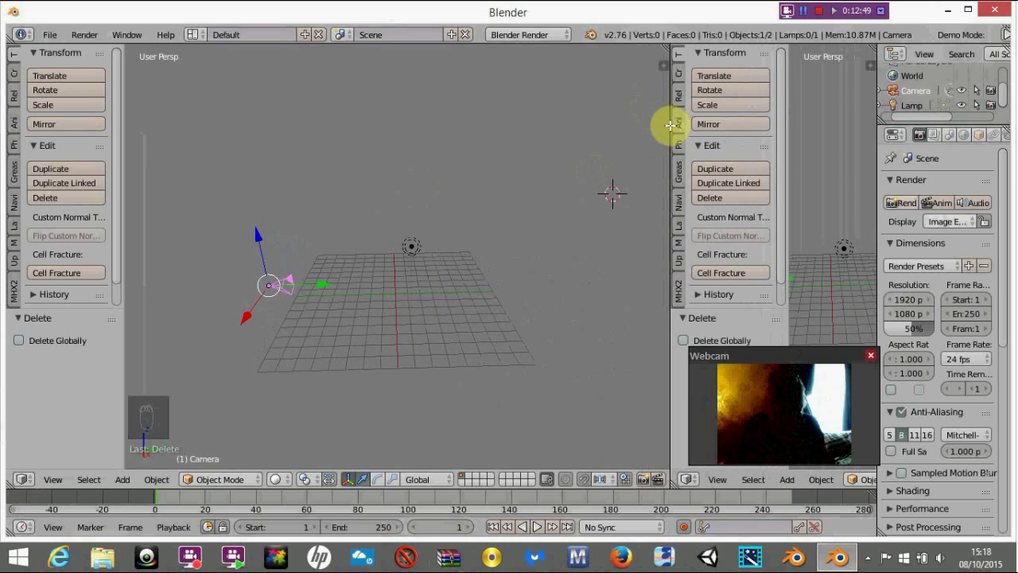
{"action": "left_click_drag", "start_coordinate": [788, 193], "coordinate": [674, 193]}
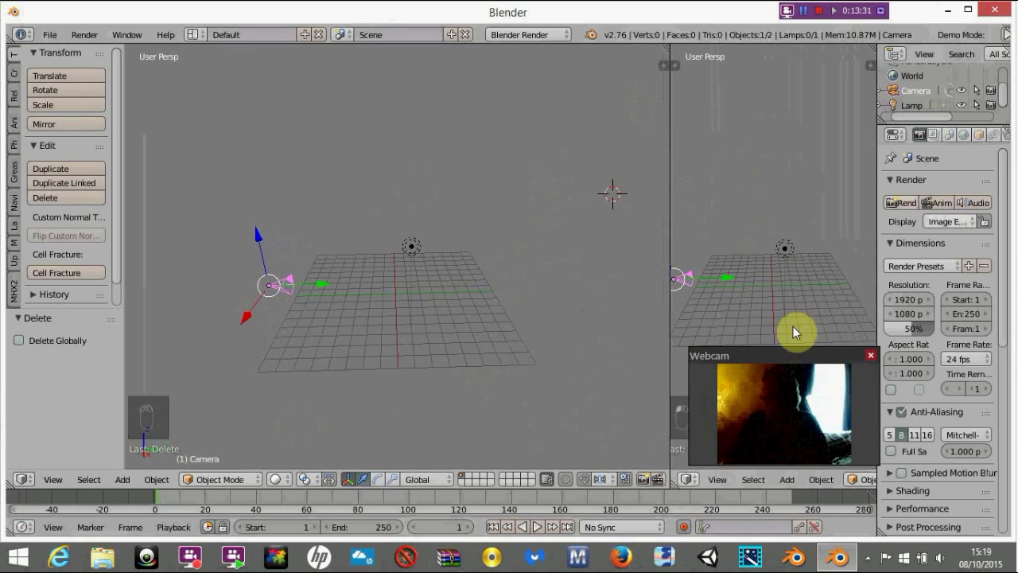
{"action": "left_click_drag", "start_coordinate": [794, 359], "coordinate": [796, 34]}
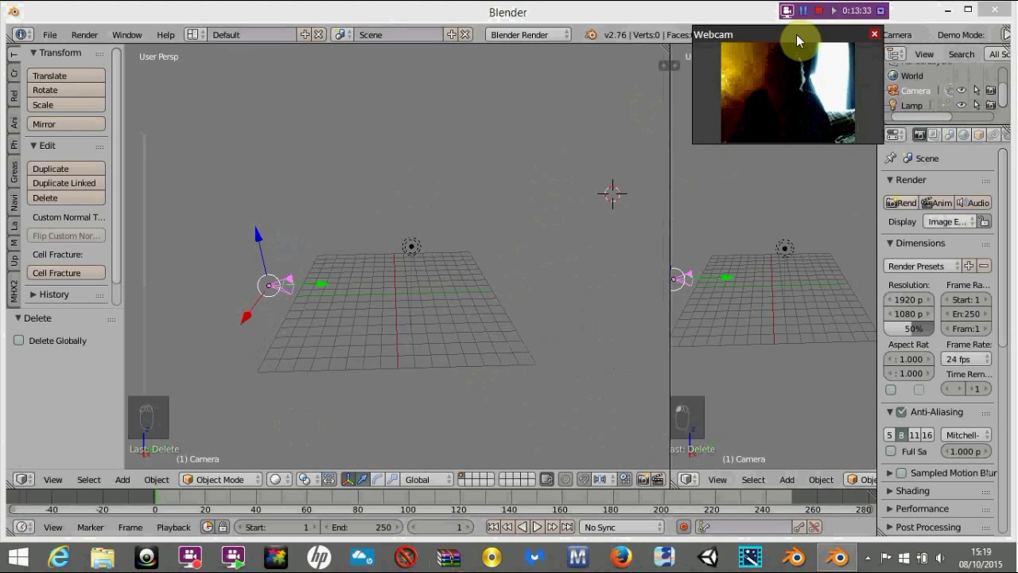
Change the new narrow area to the Text Editor and create a new text block in it.
{"action": "left_click", "coordinate": [687, 480]}
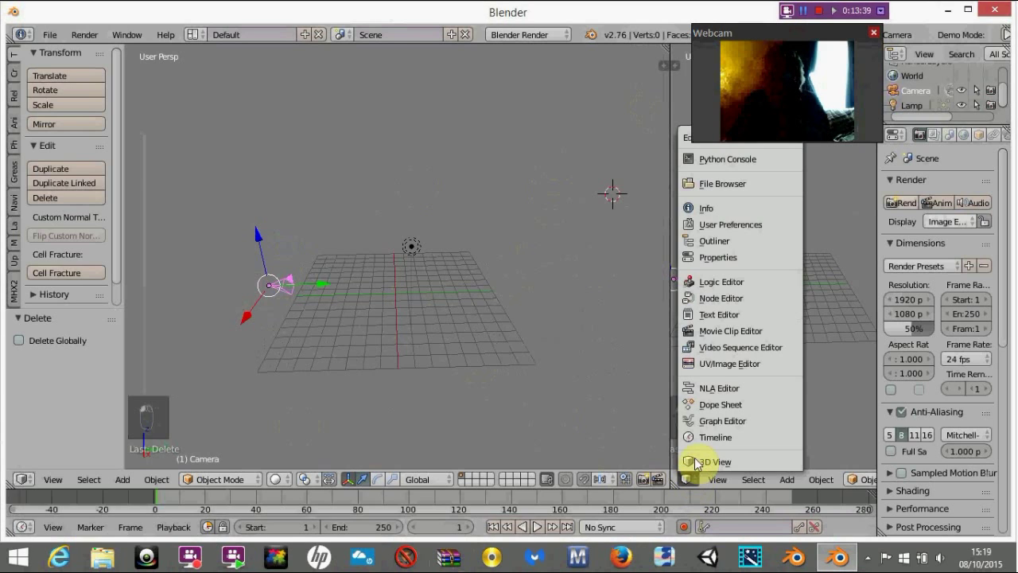
{"action": "left_click", "coordinate": [700, 315]}
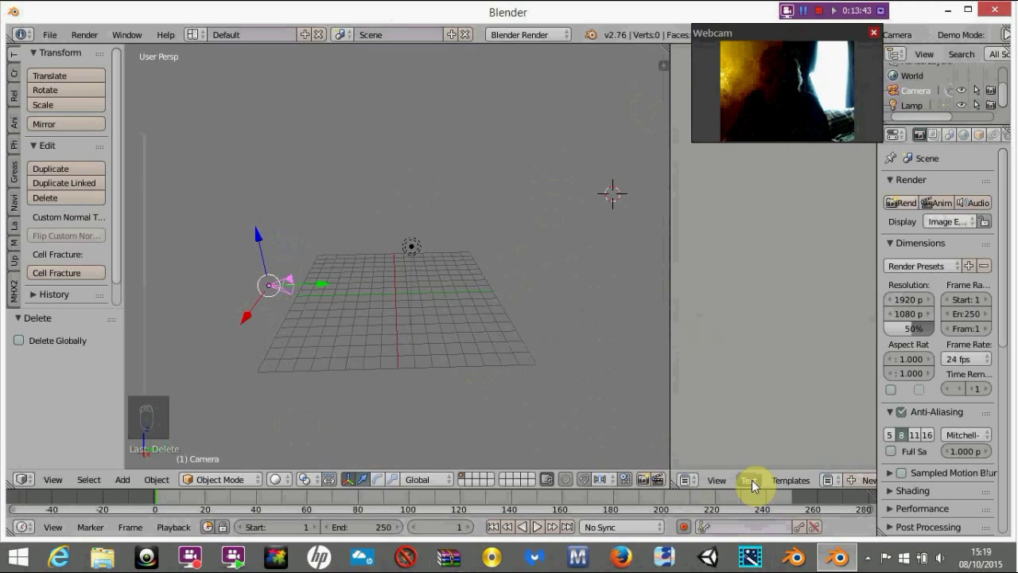
{"action": "left_click", "coordinate": [751, 481]}
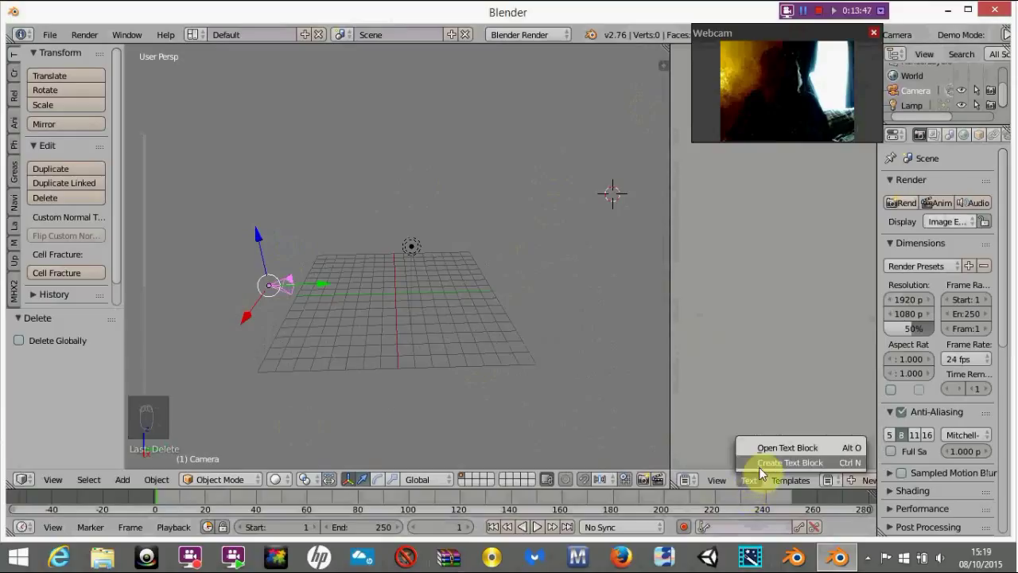
{"action": "left_click", "coordinate": [762, 463]}
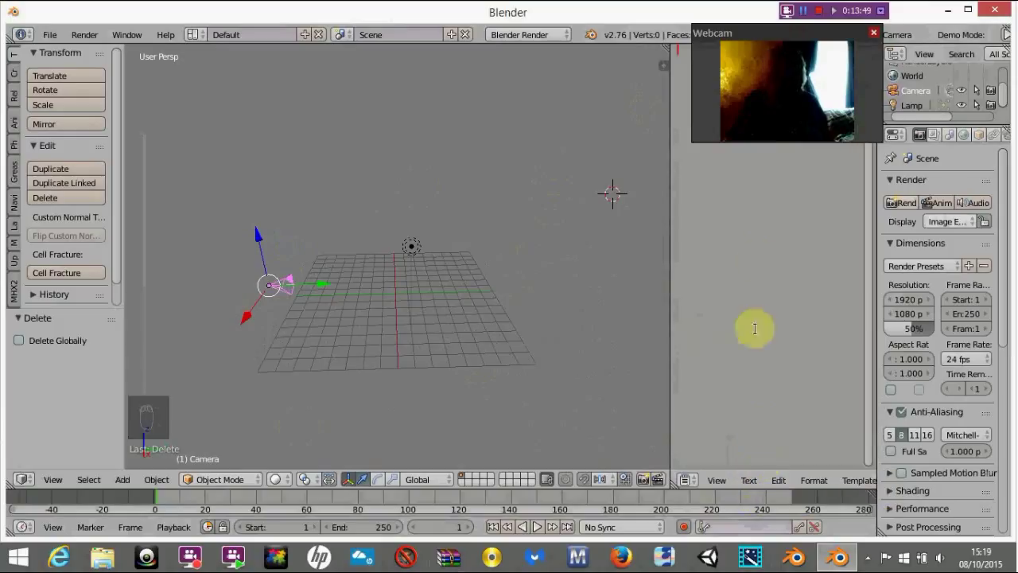
{"action": "left_click_drag", "start_coordinate": [765, 32], "coordinate": [751, 359]}
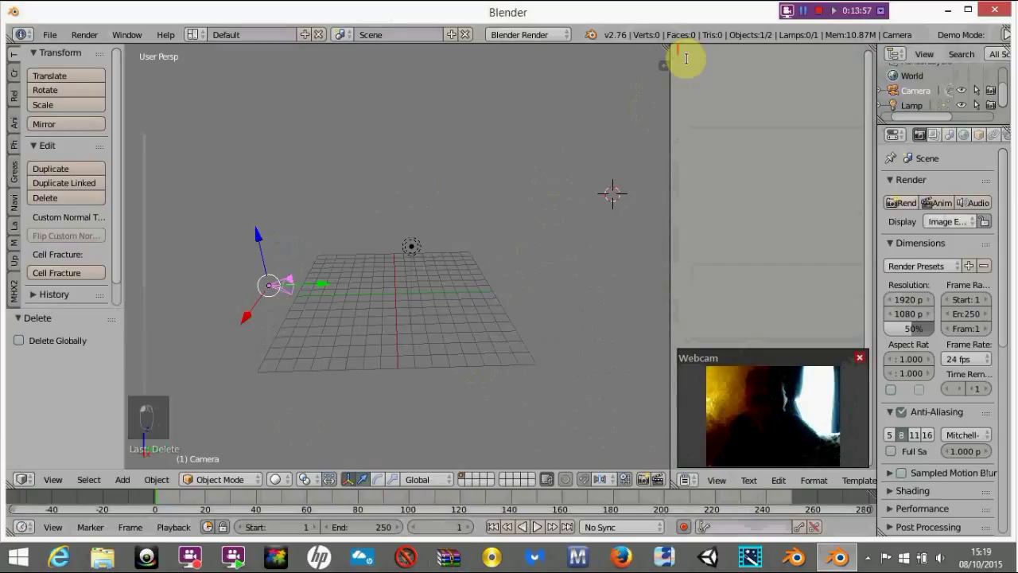
Below a blank first line, write "My Scene 1 ready to pitch" and, on the following line, "to Mr S Pielberg." in the text block.
{"action": "key", "text": "Return"}
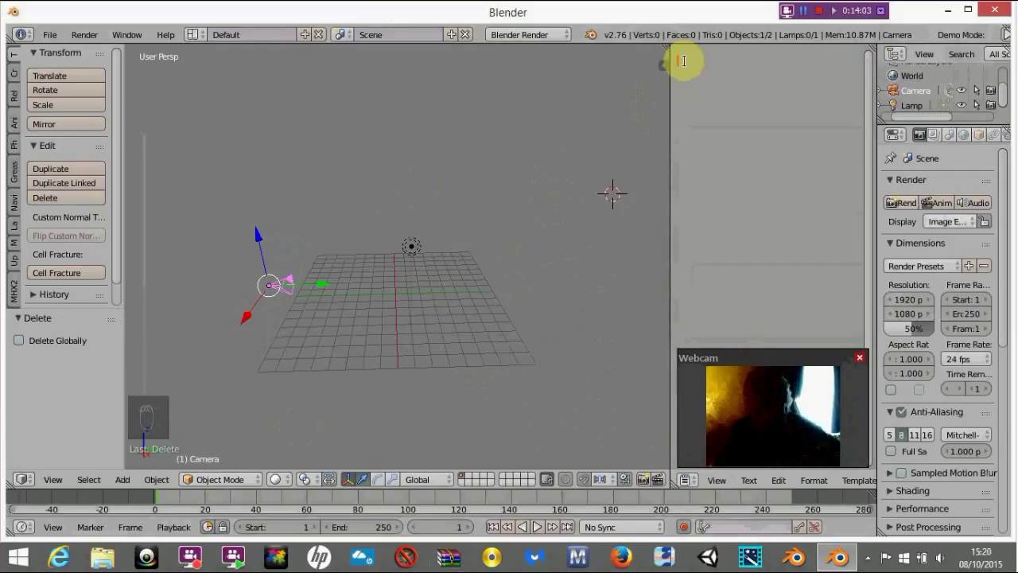
{"action": "key", "text": "m"}
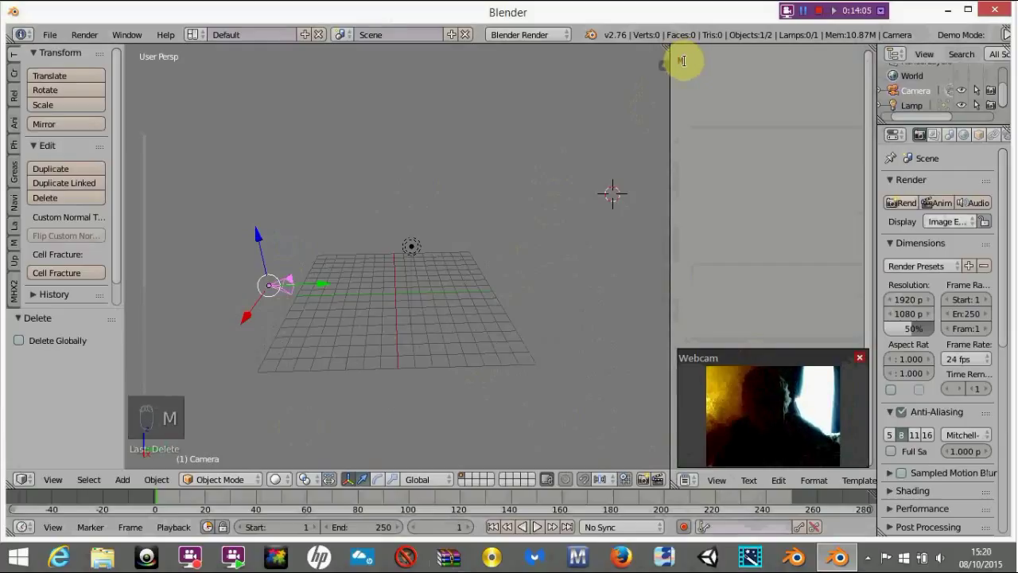
{"action": "key", "text": "super"}
{"action": "type", "text": "y "}
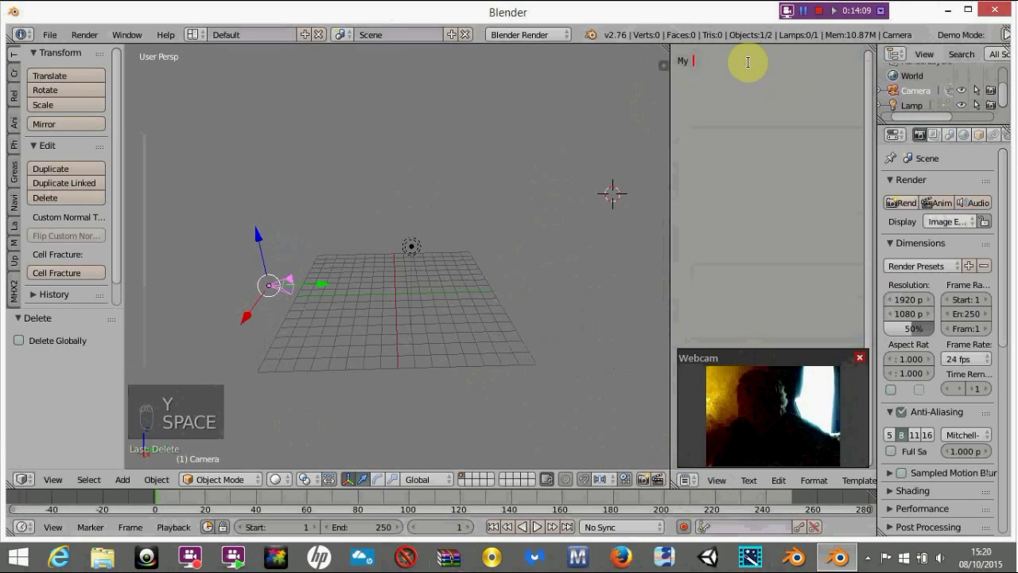
{"action": "type", "text": "Scen"}
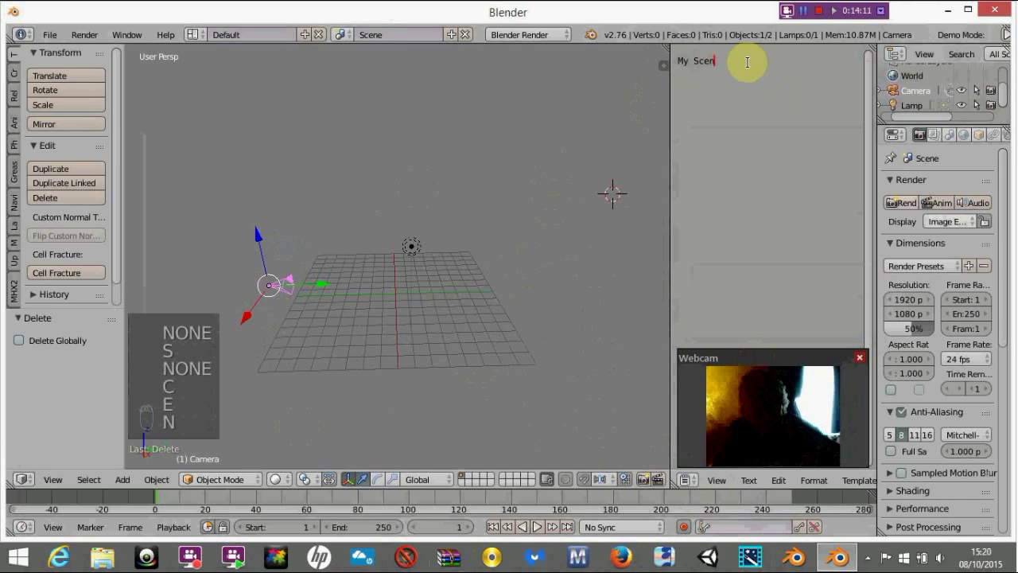
{"action": "type", "text": "e 1 "}
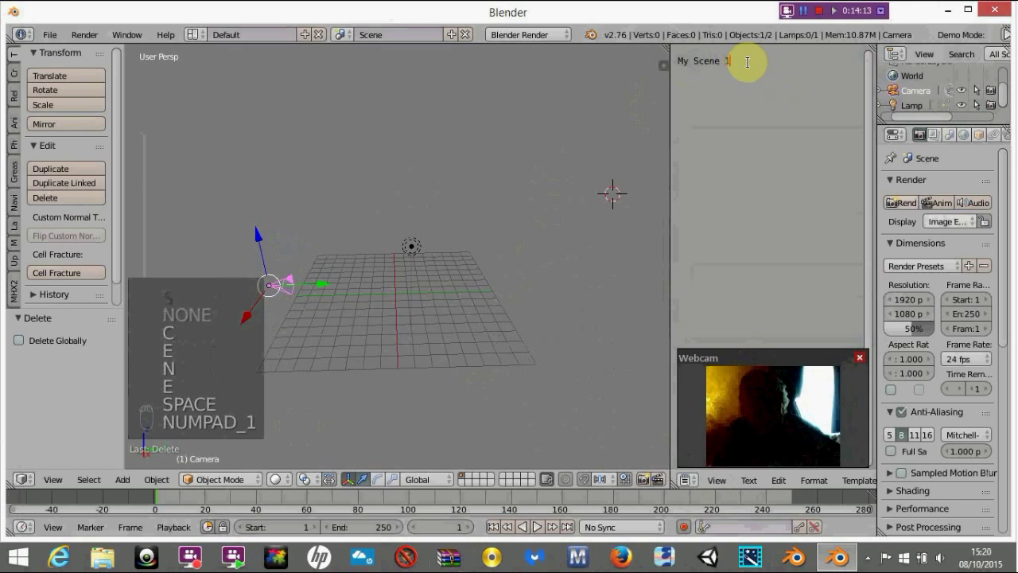
{"action": "type", "text": "read"}
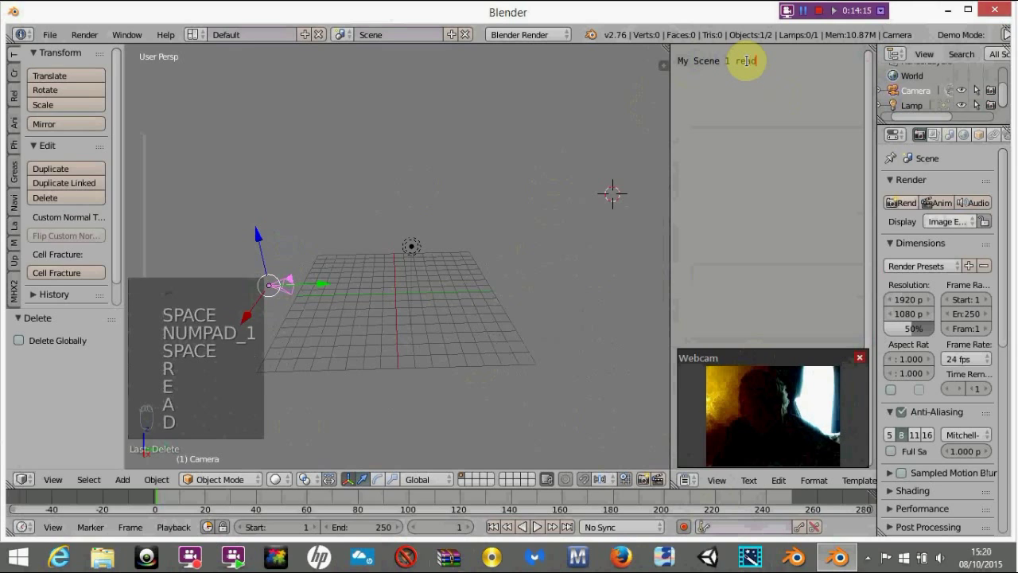
{"action": "type", "text": "y to "}
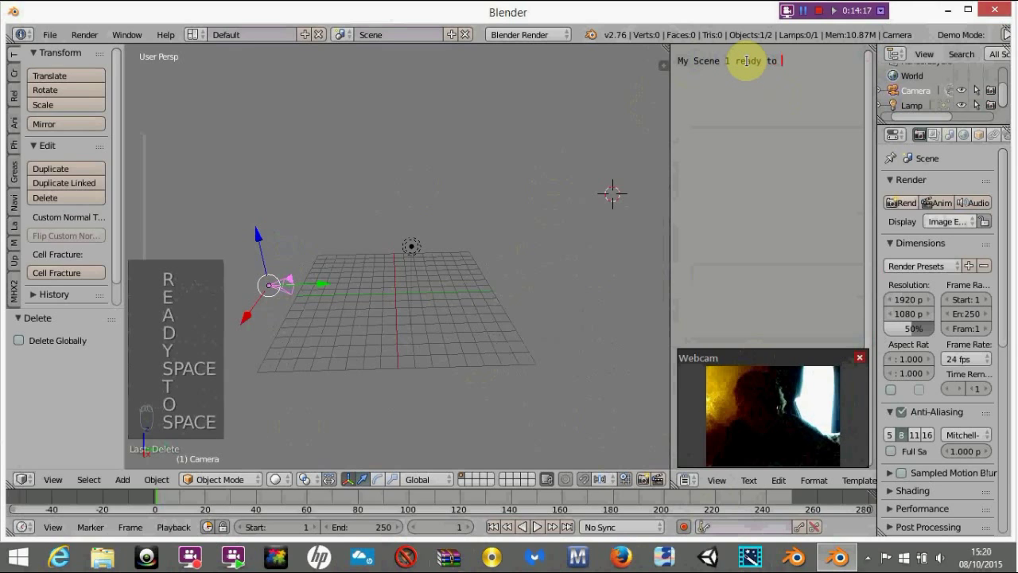
{"action": "type", "text": "pit"}
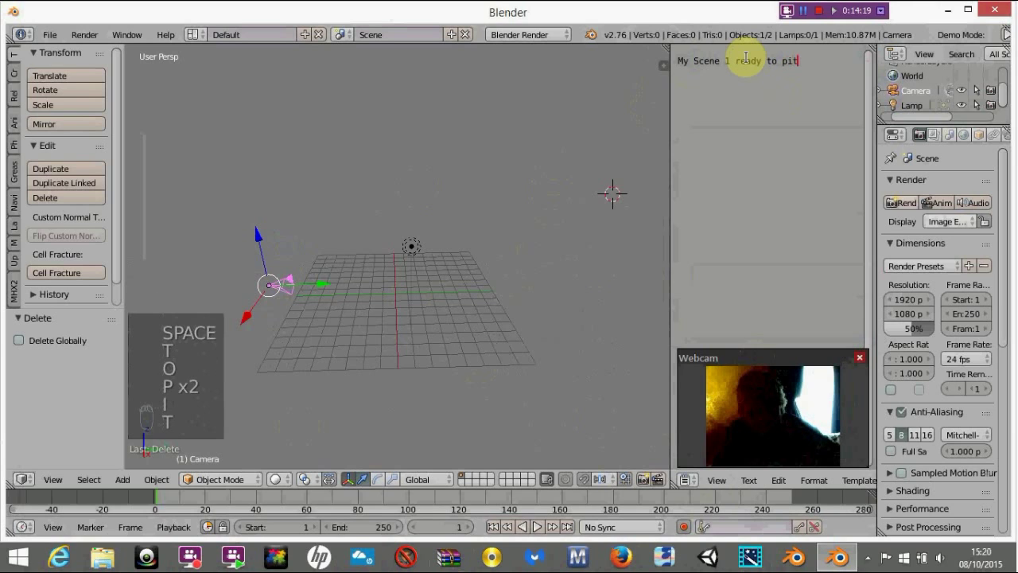
{"action": "type", "text": "ch"}
{"action": "key", "text": "Return"}
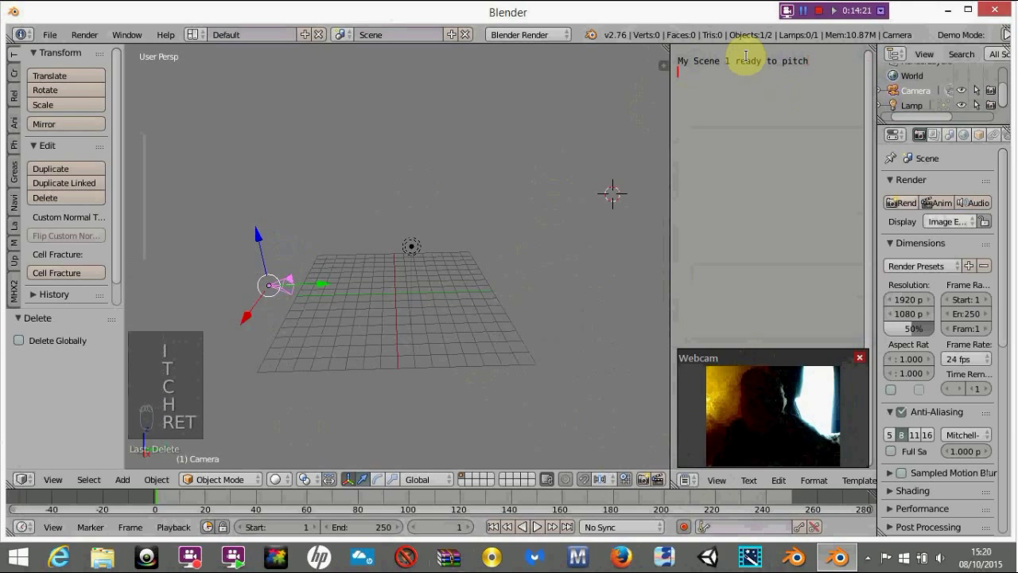
{"action": "type", "text": "to "}
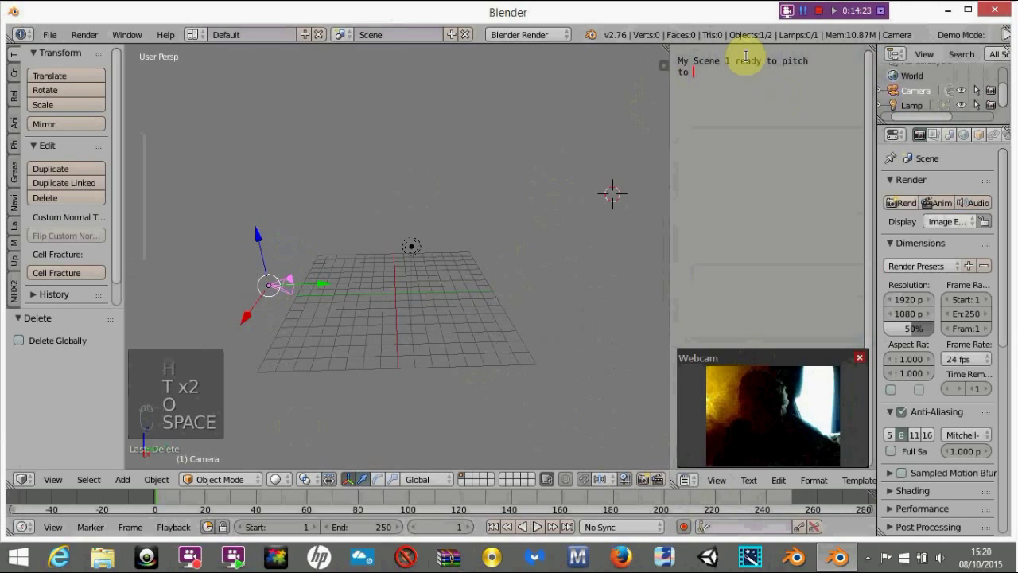
{"action": "type", "text": "Mr S"}
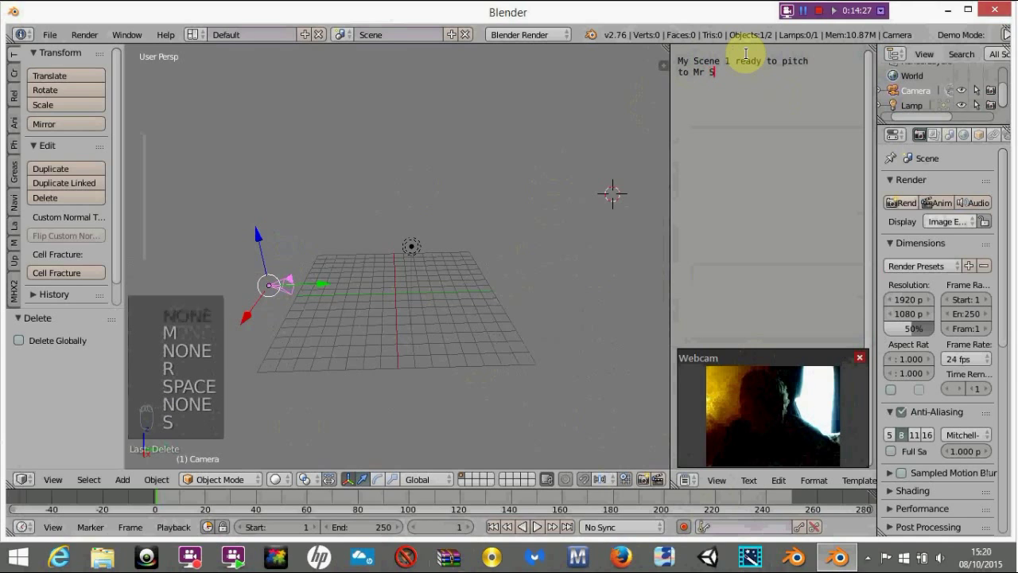
{"action": "type", "text": " P"}
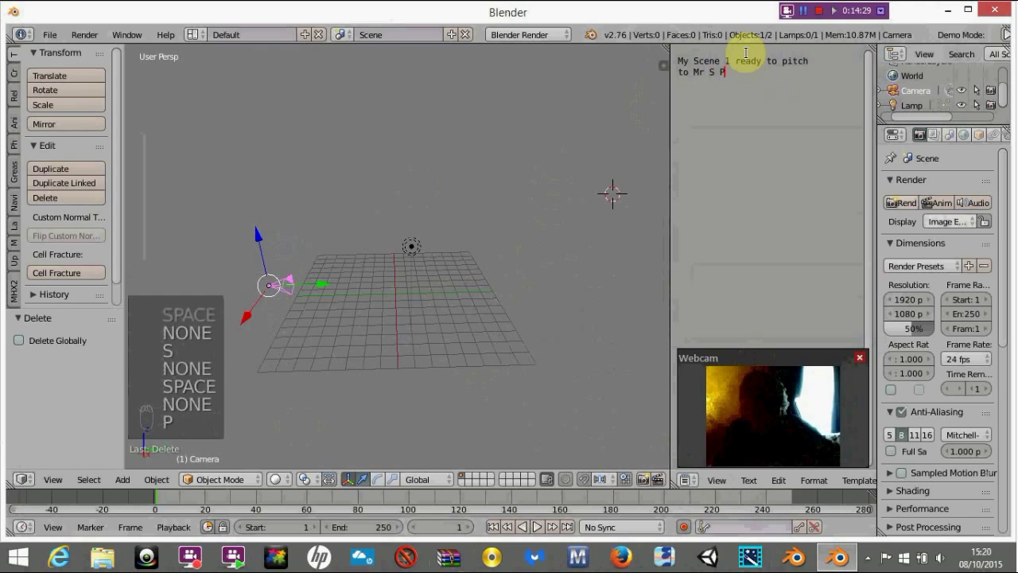
{"action": "type", "text": "ielb"}
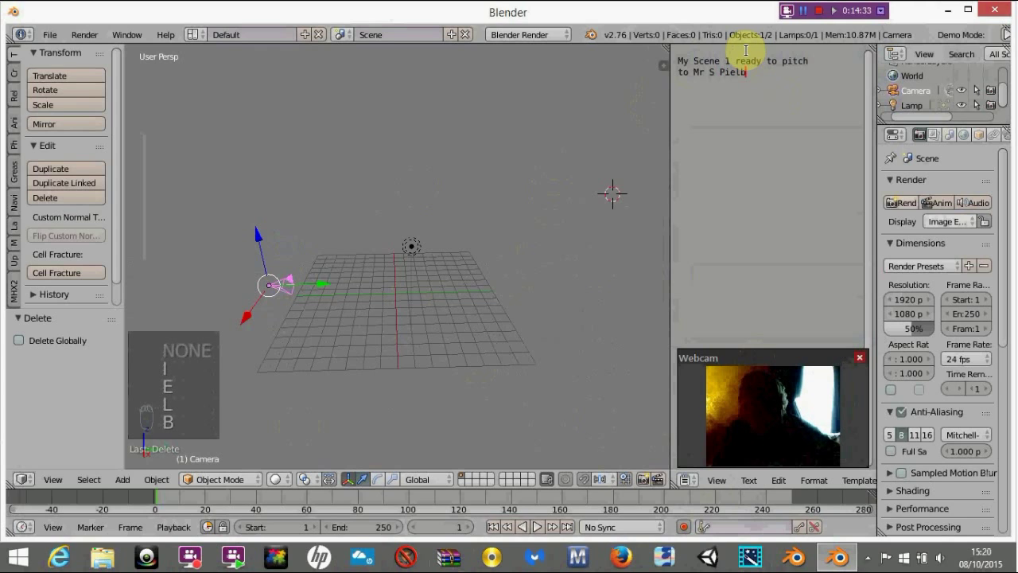
{"action": "type", "text": "erg."}
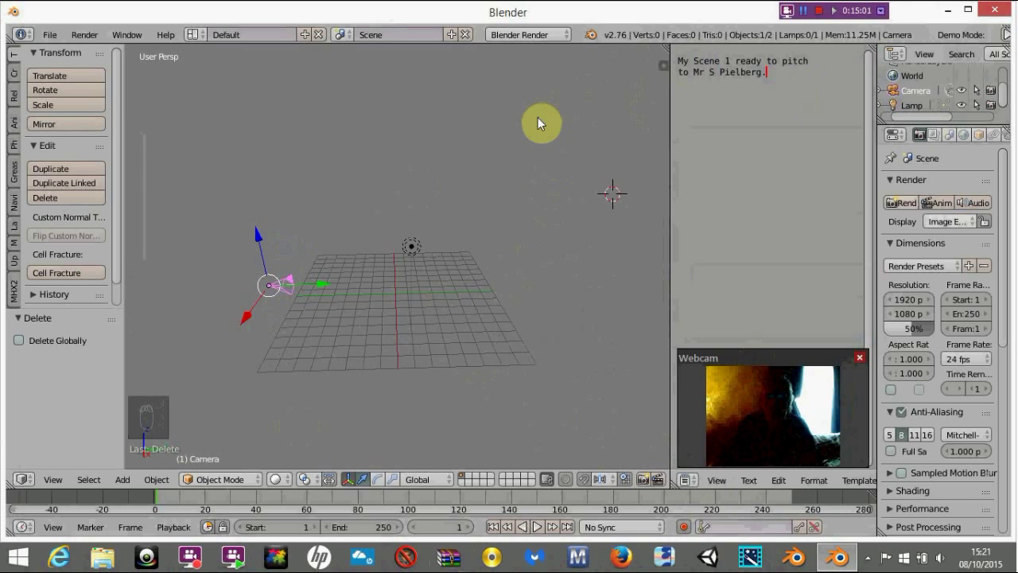
Save the project in the Documents folder as scene_one_ready_to_go.blend.
{"action": "left_click", "coordinate": [50, 35]}
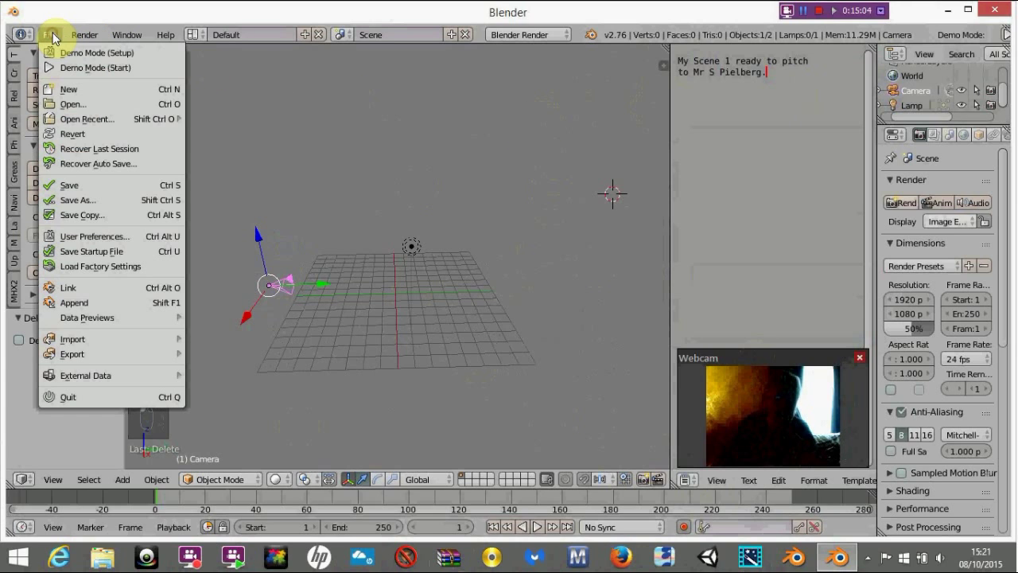
{"action": "left_click", "coordinate": [88, 201]}
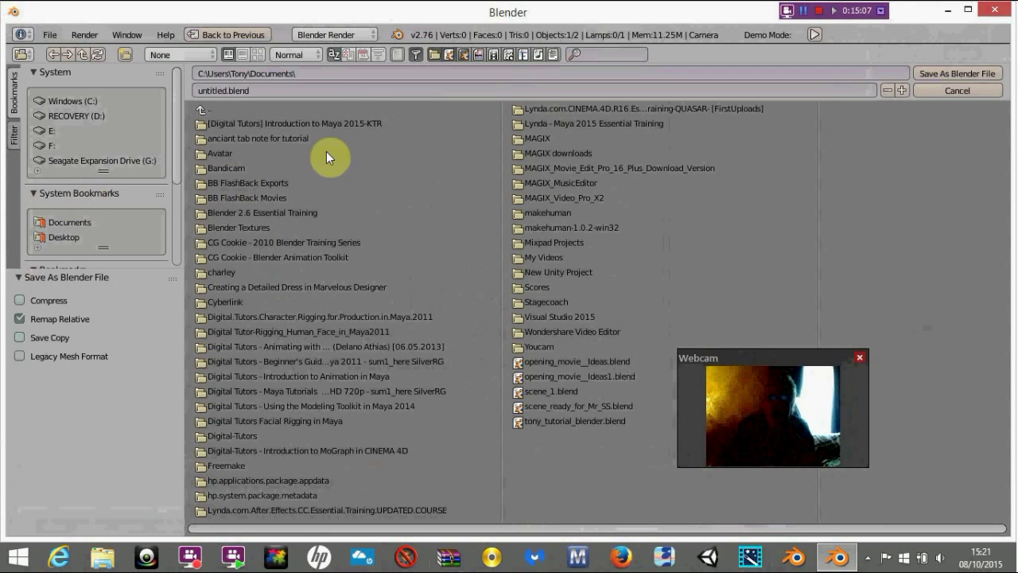
{"action": "left_click", "coordinate": [262, 92]}
{"action": "key", "text": "BackSpace"}
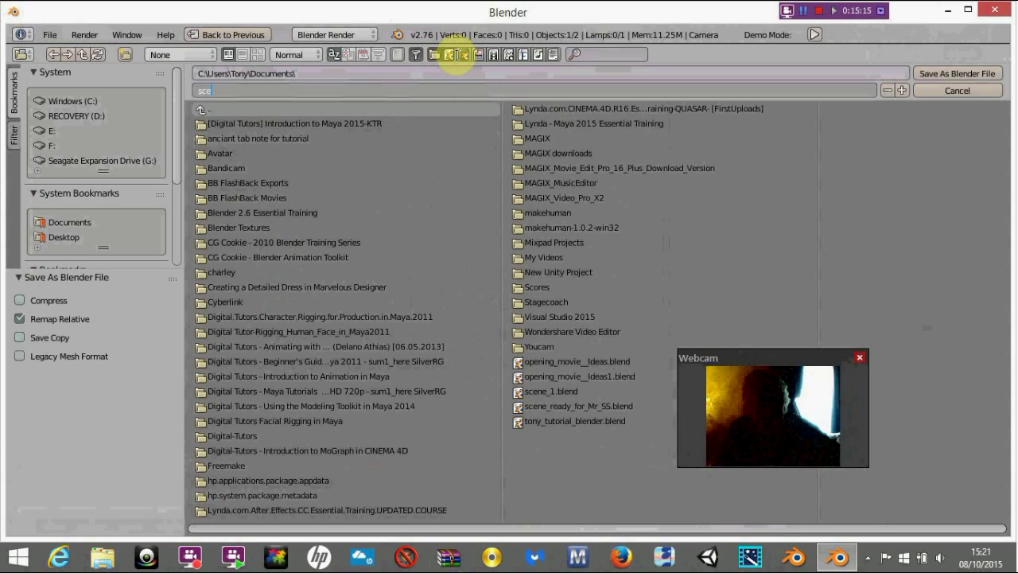
{"action": "type", "text": "scene_o"}
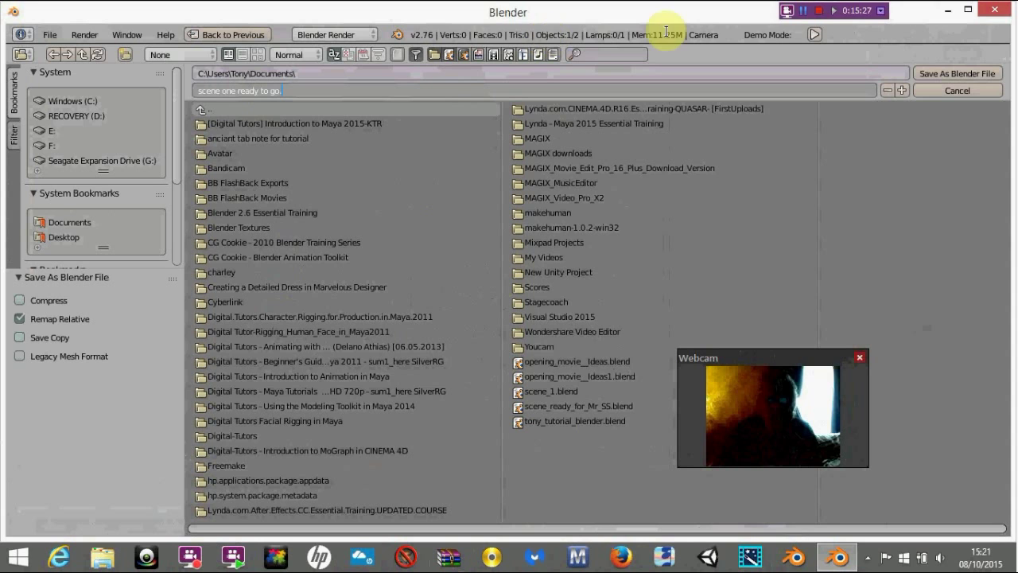
{"action": "left_click", "coordinate": [943, 74]}
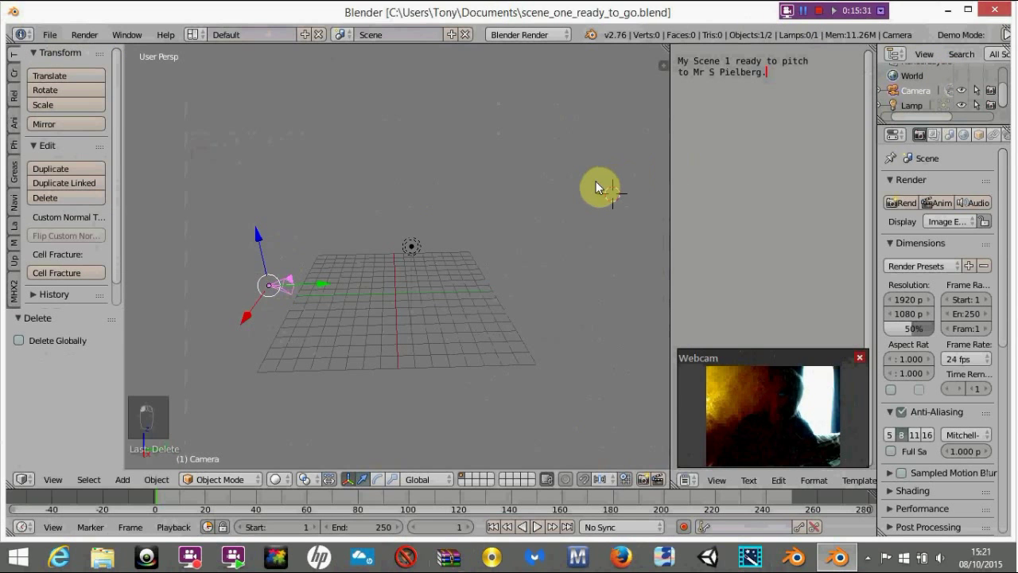